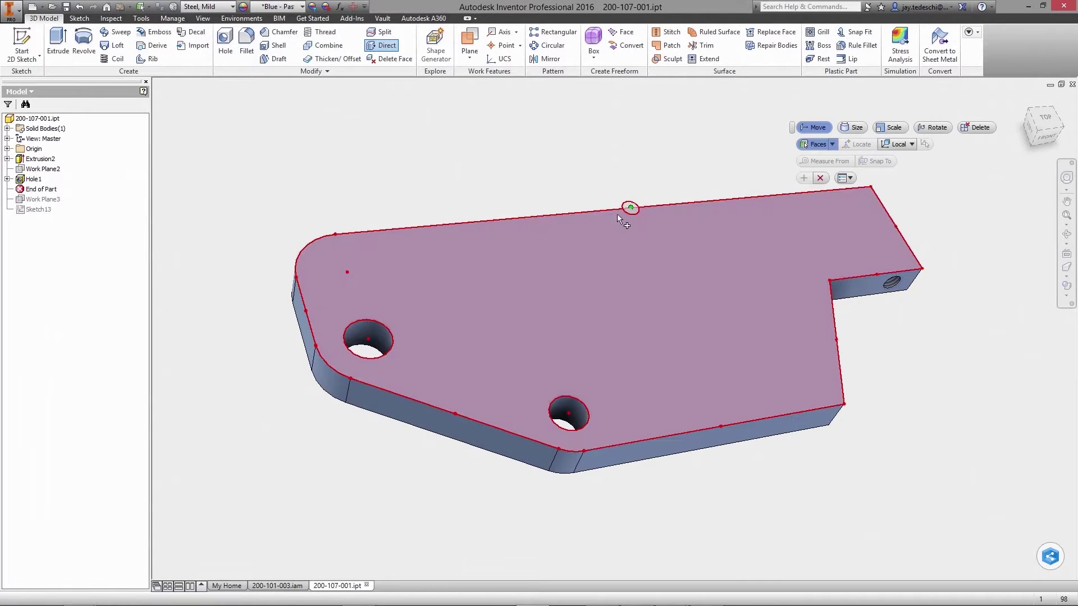
Step: Push the bracket's thin back face outward with a direct-edit move
right_click(624, 214)
click(624, 264)
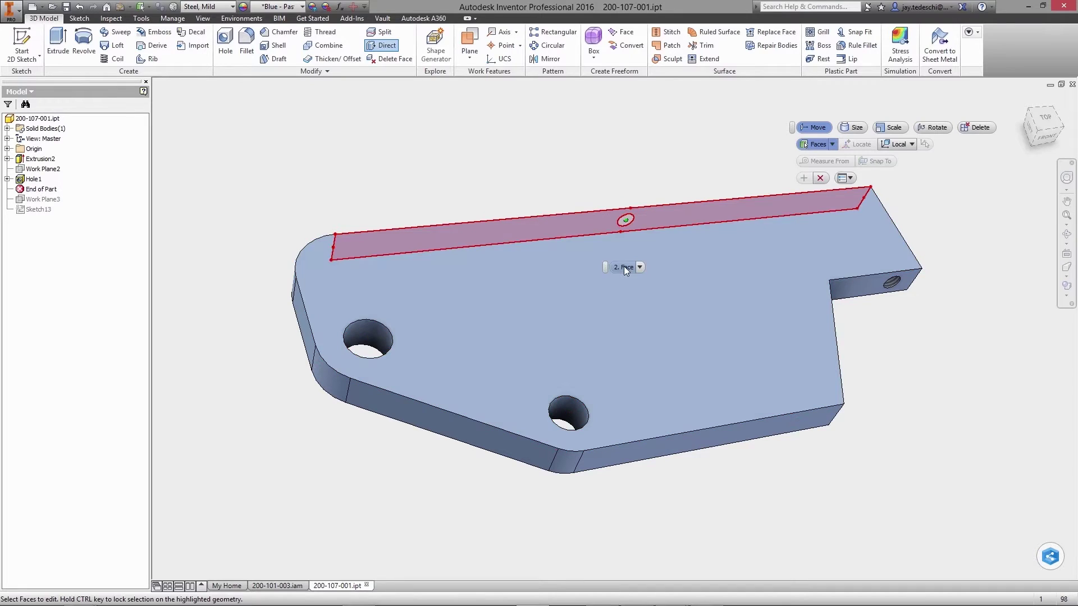
click(624, 266)
drag(617, 203, 589, 160)
text(40)
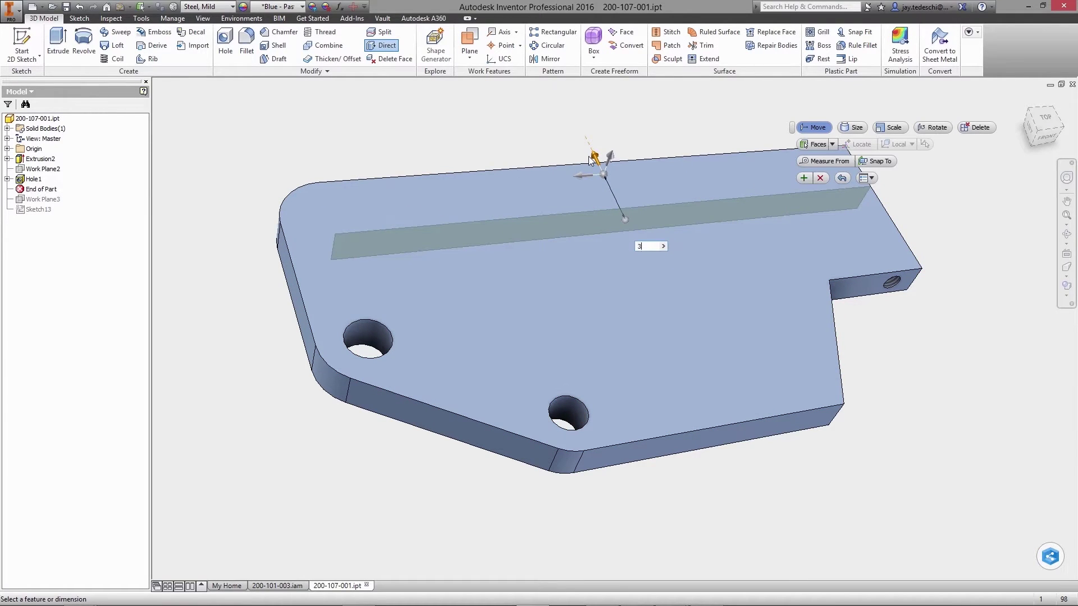
key(Return)
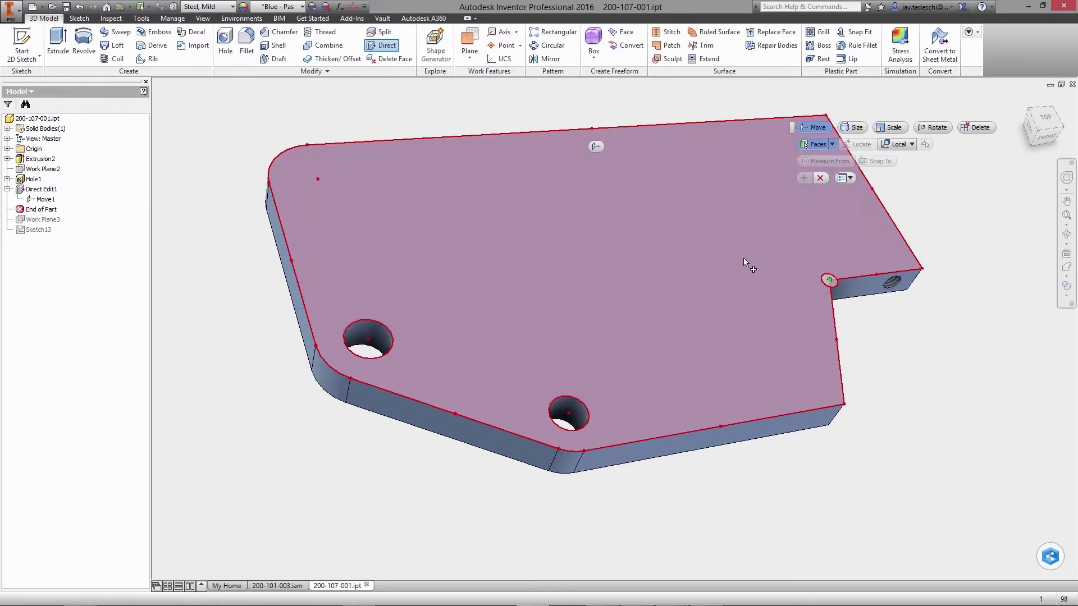
Step: Move the notch's side face 16.5 mm outward and finish the direct edit
right_click(831, 349)
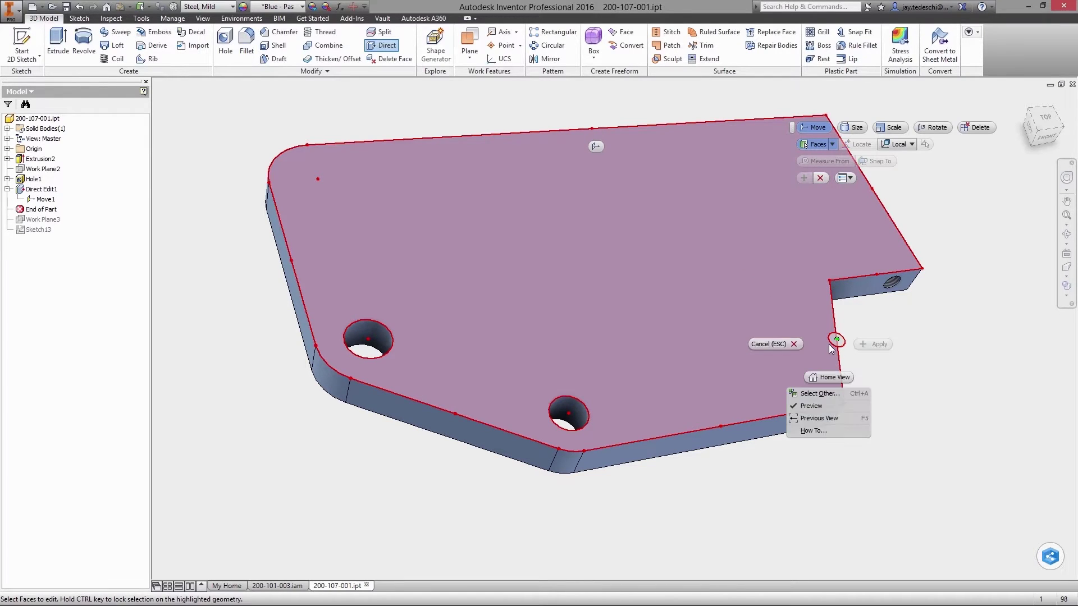
click(830, 392)
click(830, 392)
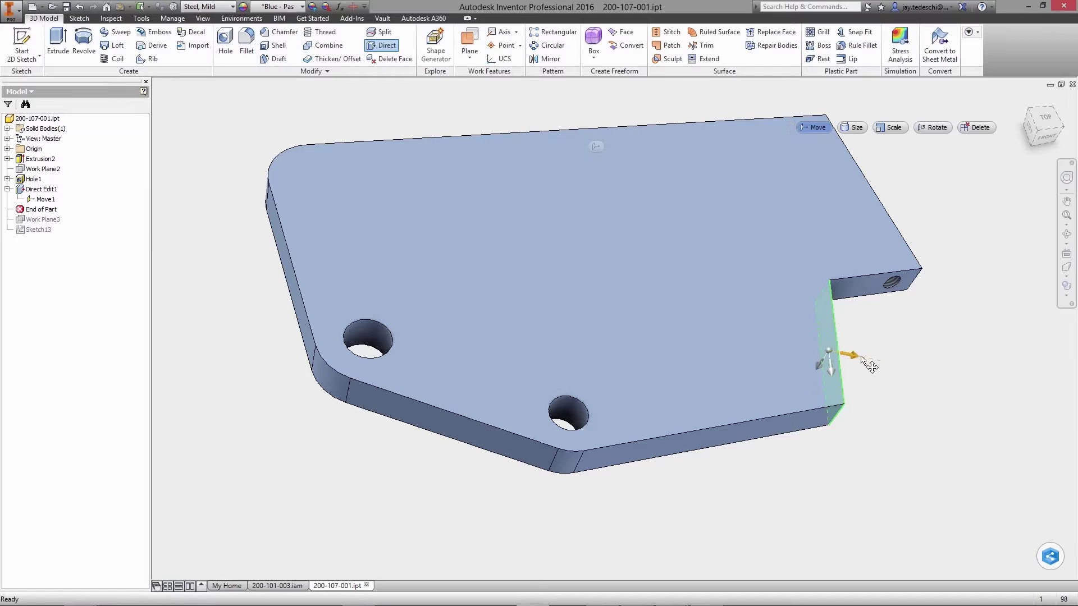
drag(862, 357, 885, 359)
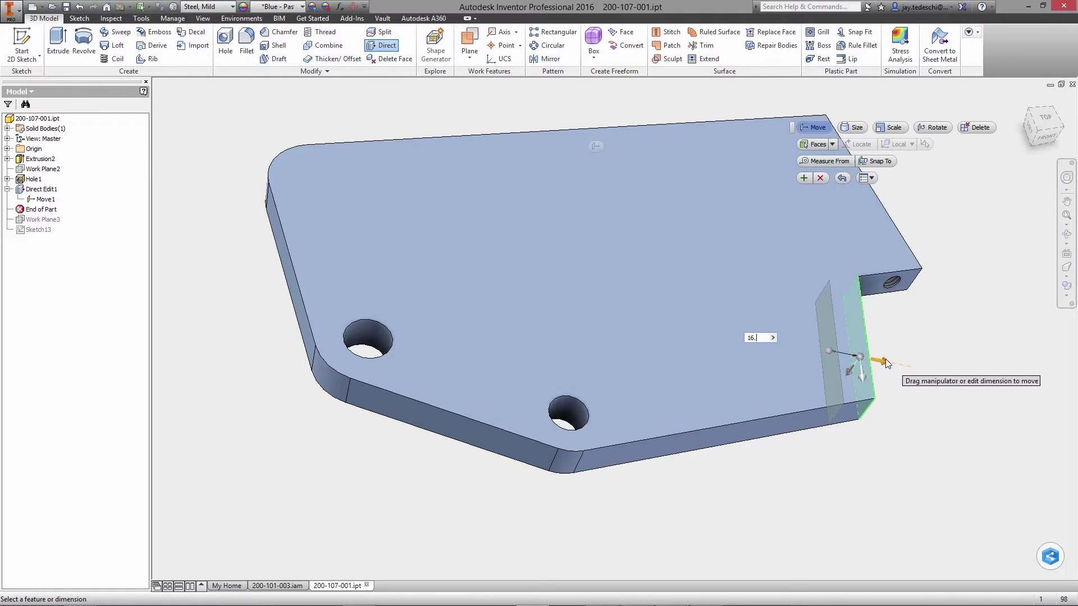
text(5)
key(Return)
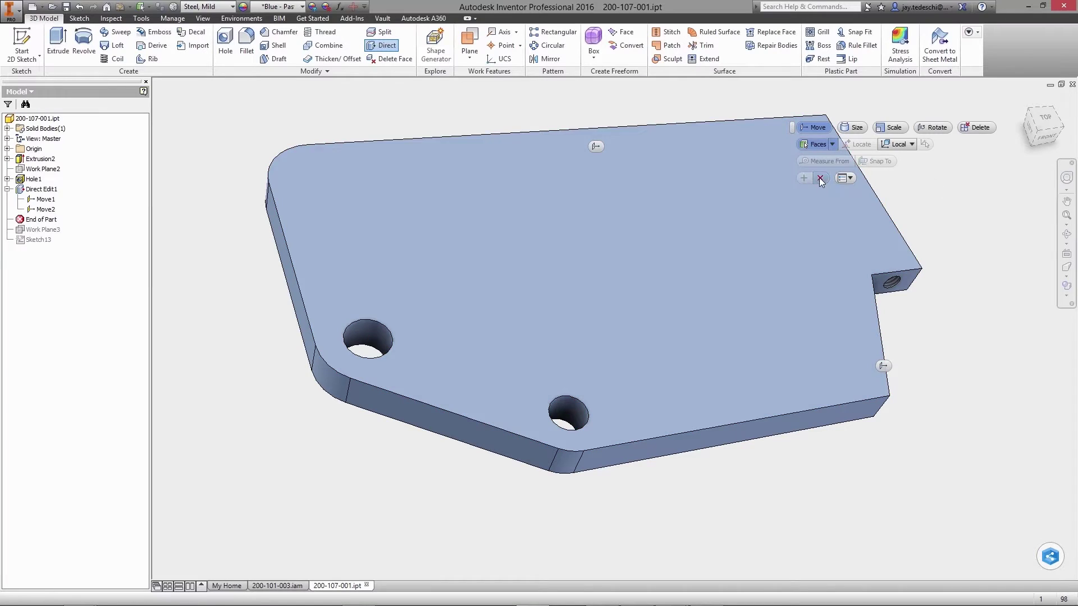
click(820, 178)
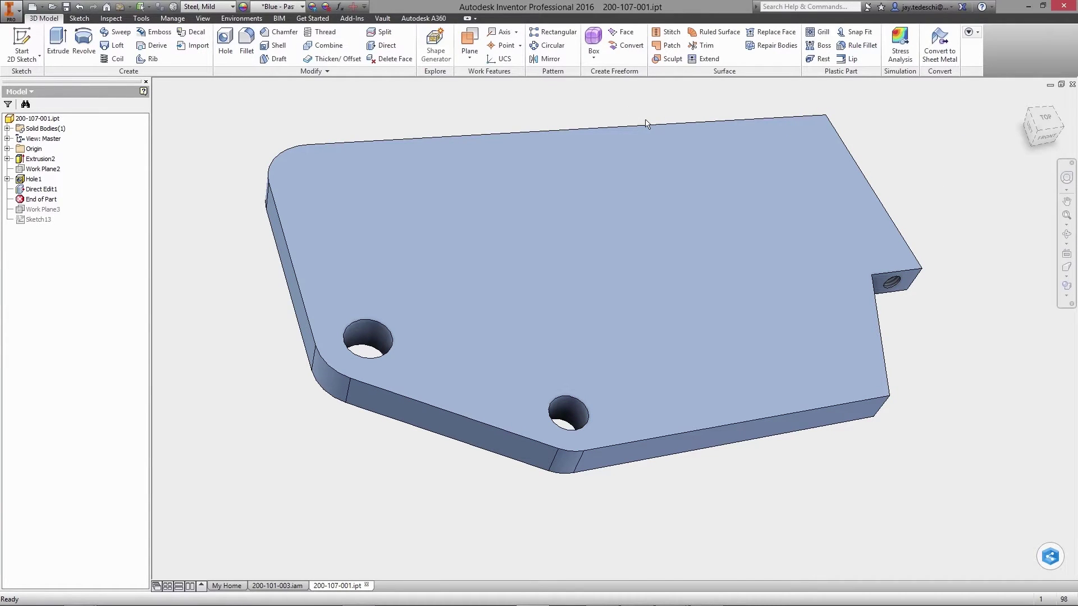
Step: Enter Shape Generator and assign an override material to the part
click(436, 45)
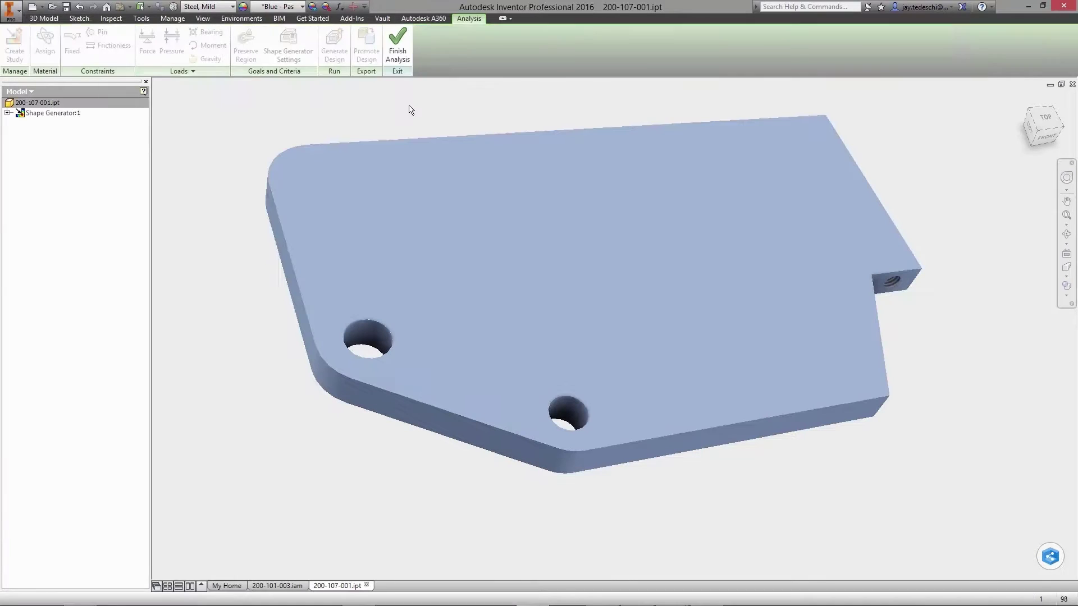
click(45, 43)
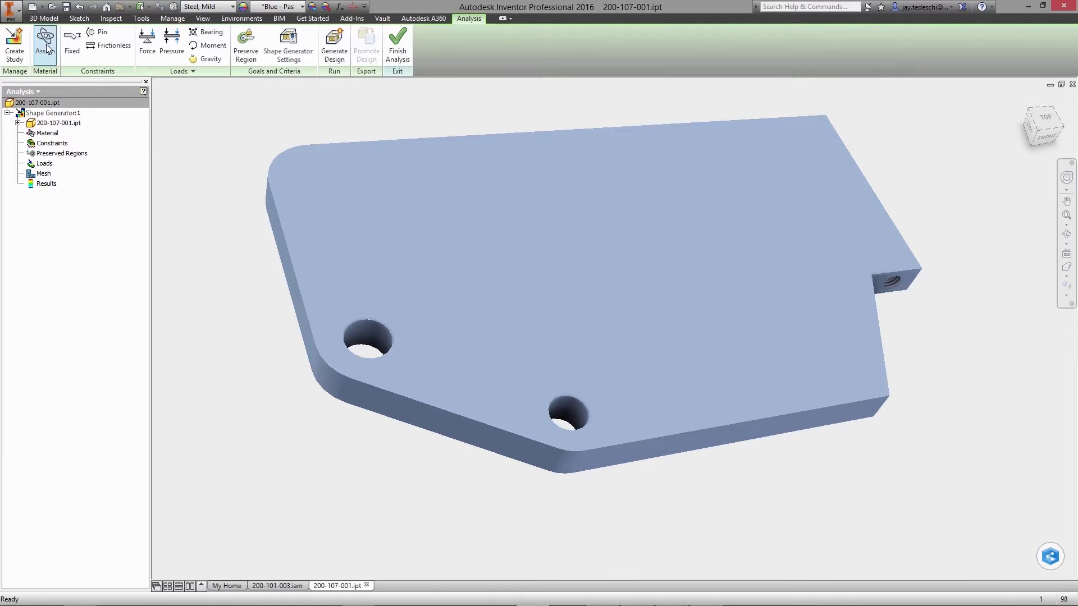
click(348, 114)
click(375, 114)
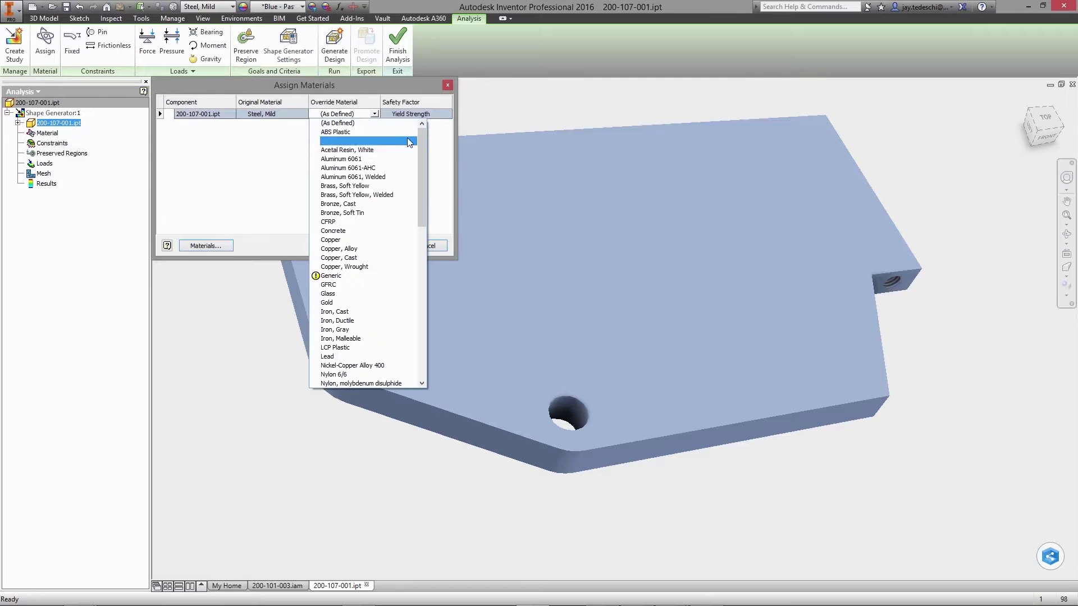
drag(423, 137, 428, 264)
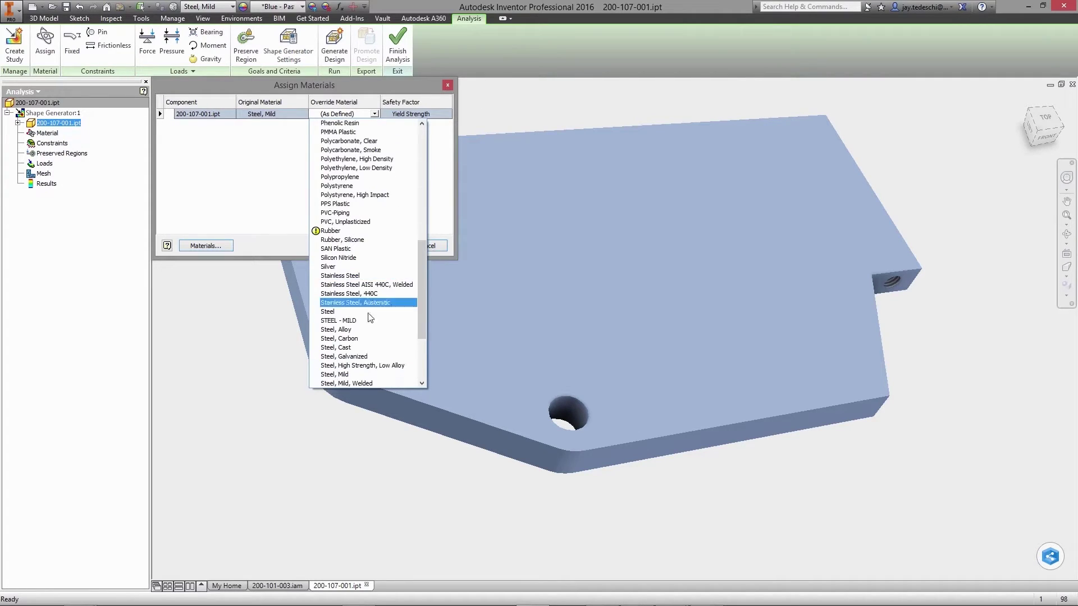
click(345, 328)
click(379, 244)
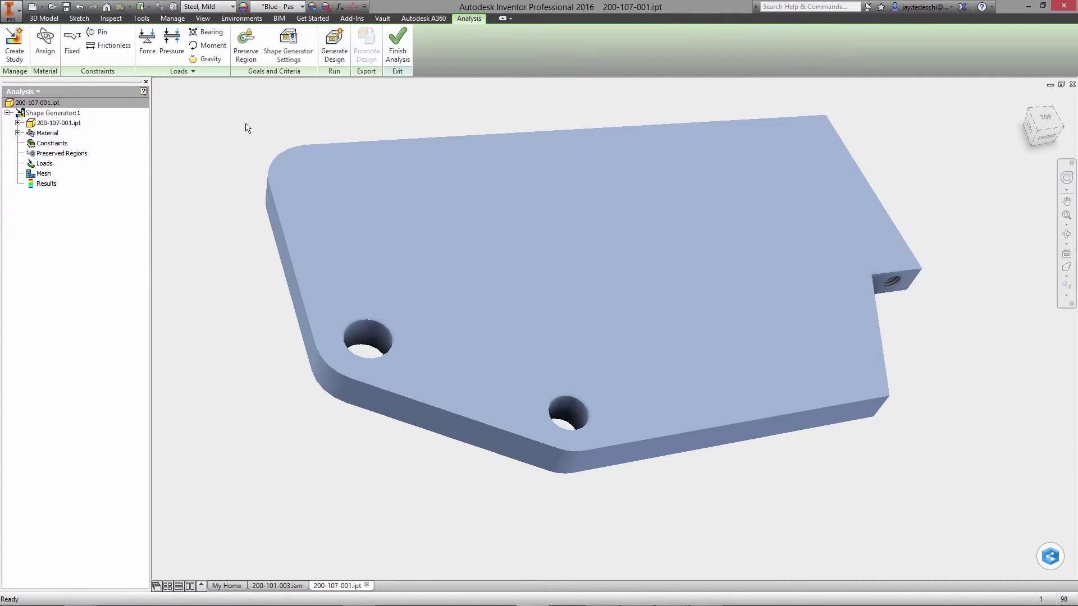
Step: Pin the lower hole and put a frictionless constraint on the notch's end face
click(97, 32)
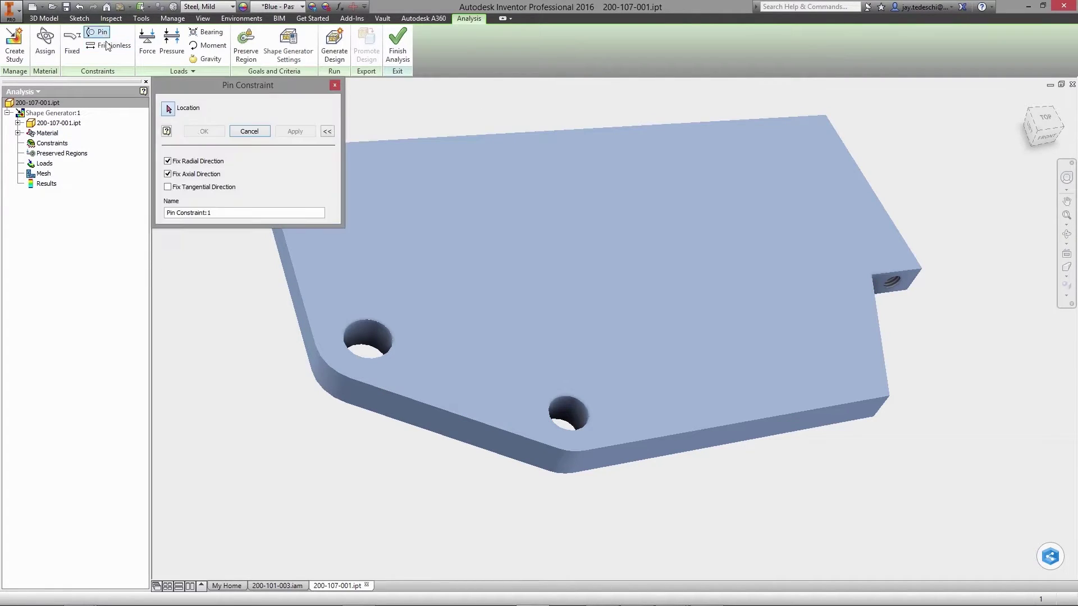
click(571, 411)
click(204, 132)
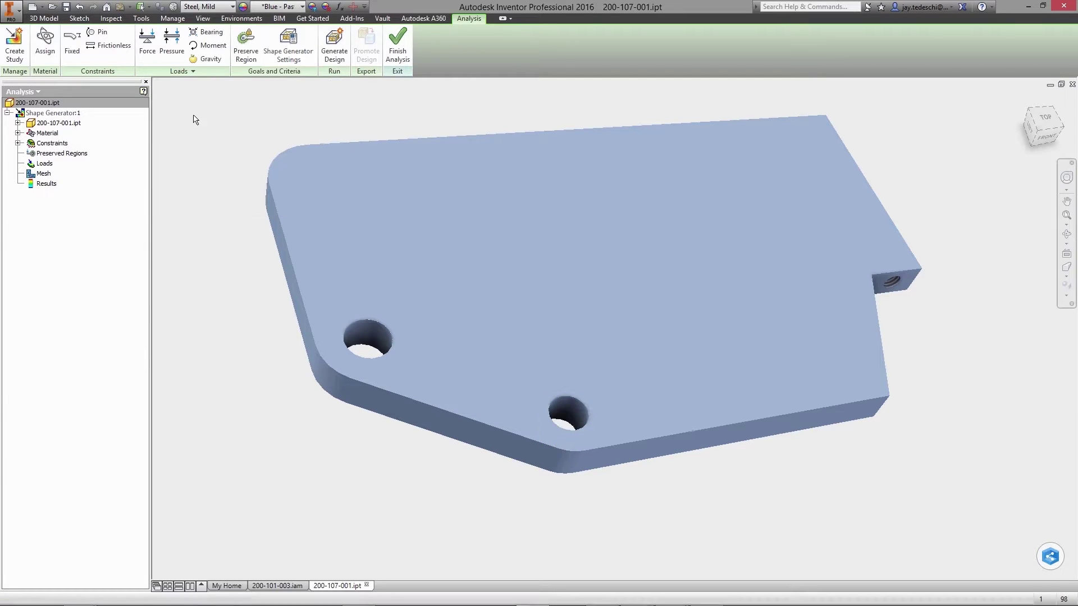
click(110, 46)
click(899, 285)
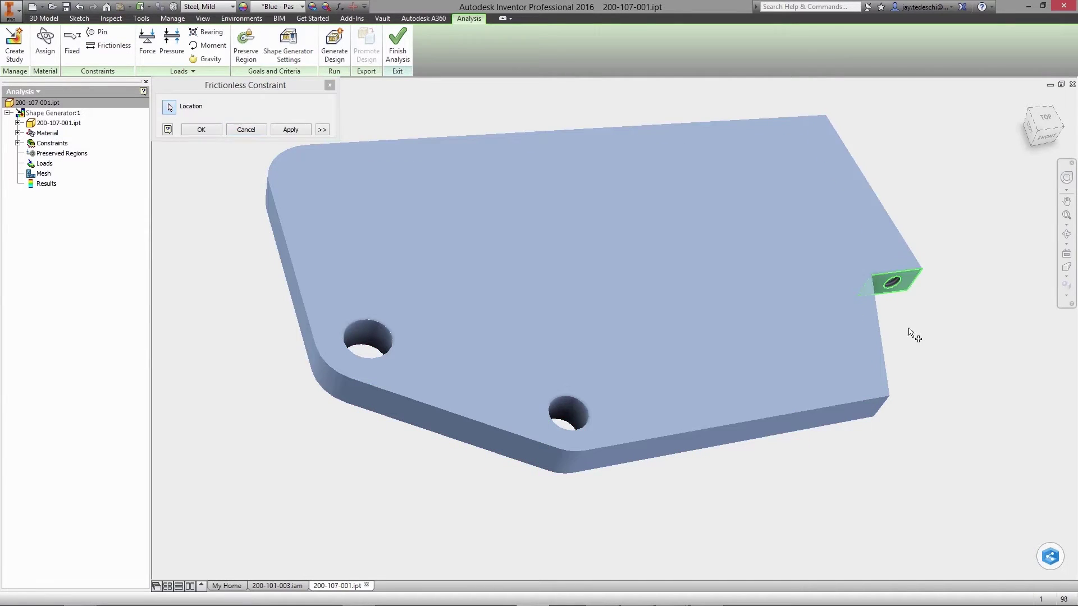
click(201, 130)
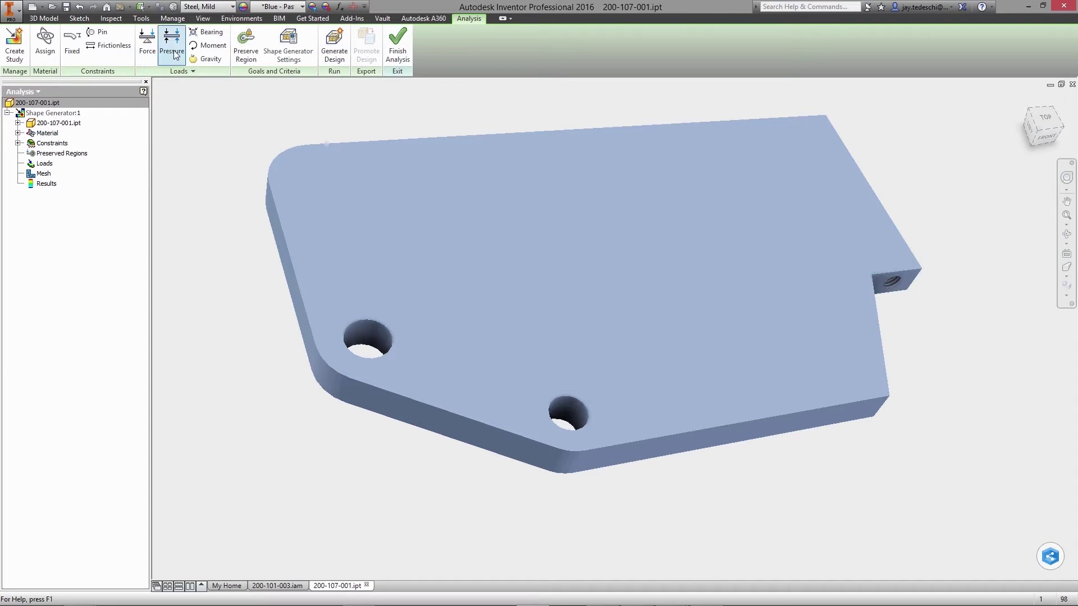
Step: Apply a 1000 N bearing load to the left hole
click(206, 32)
click(370, 333)
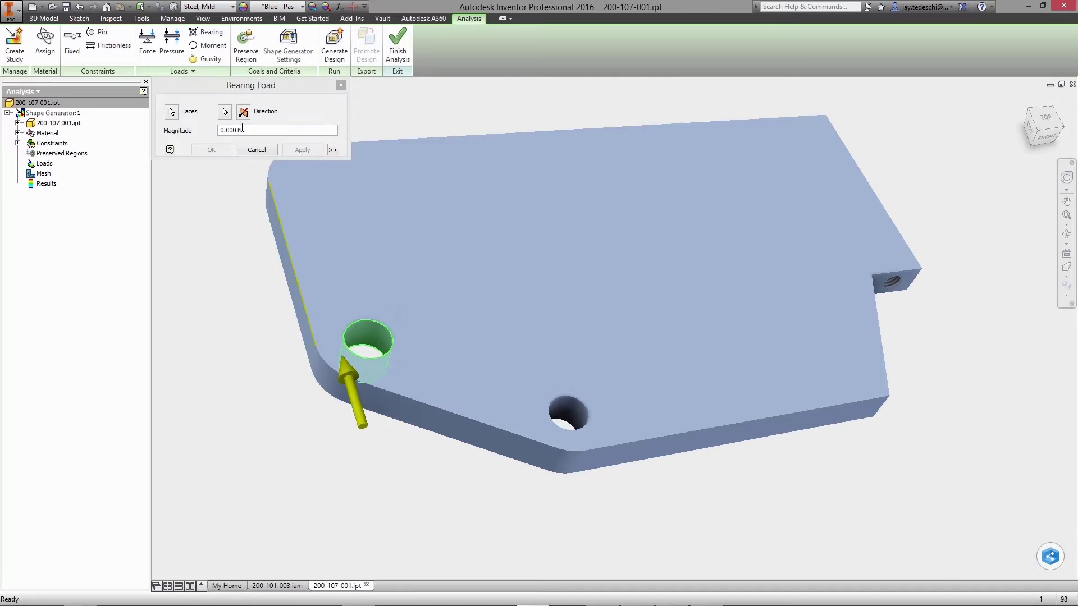
drag(242, 130, 220, 130)
text(1000)
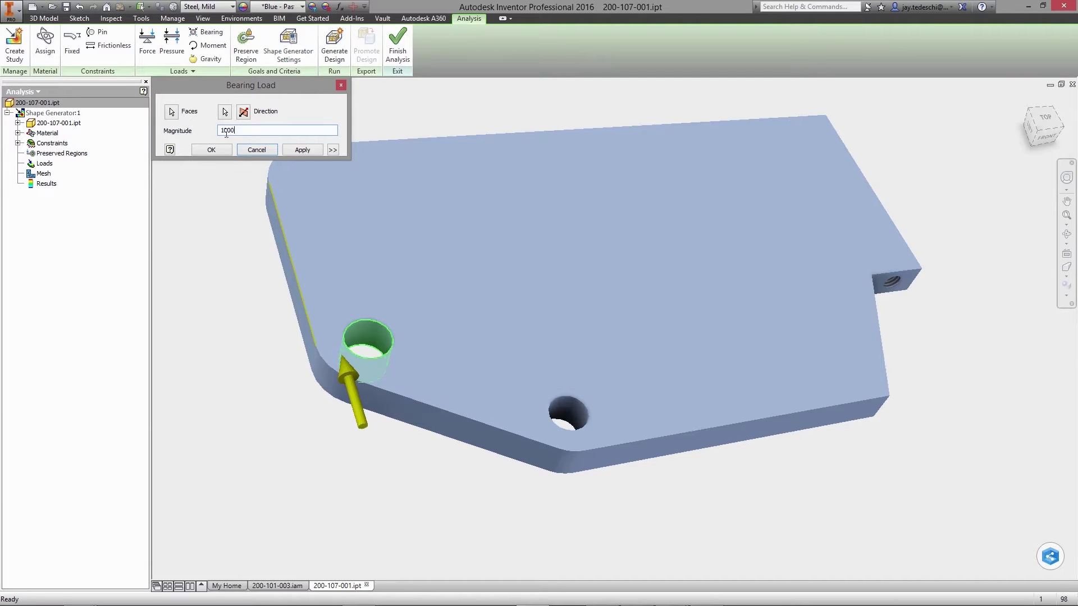
click(211, 149)
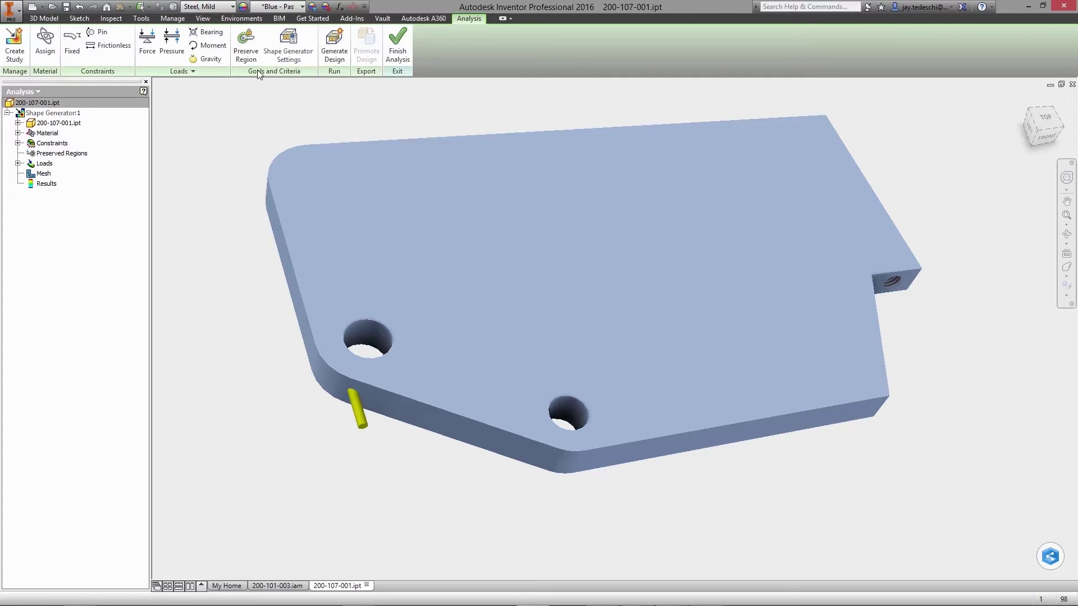
Step: Add preserved regions around the left hole, the lower hole and the notch end
click(246, 46)
click(331, 382)
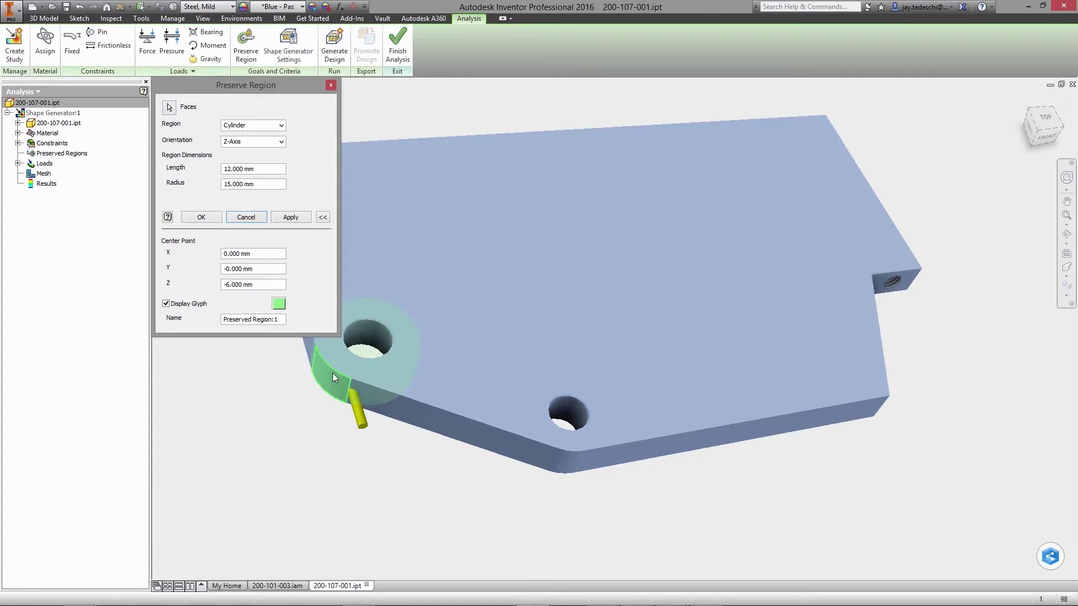
click(291, 217)
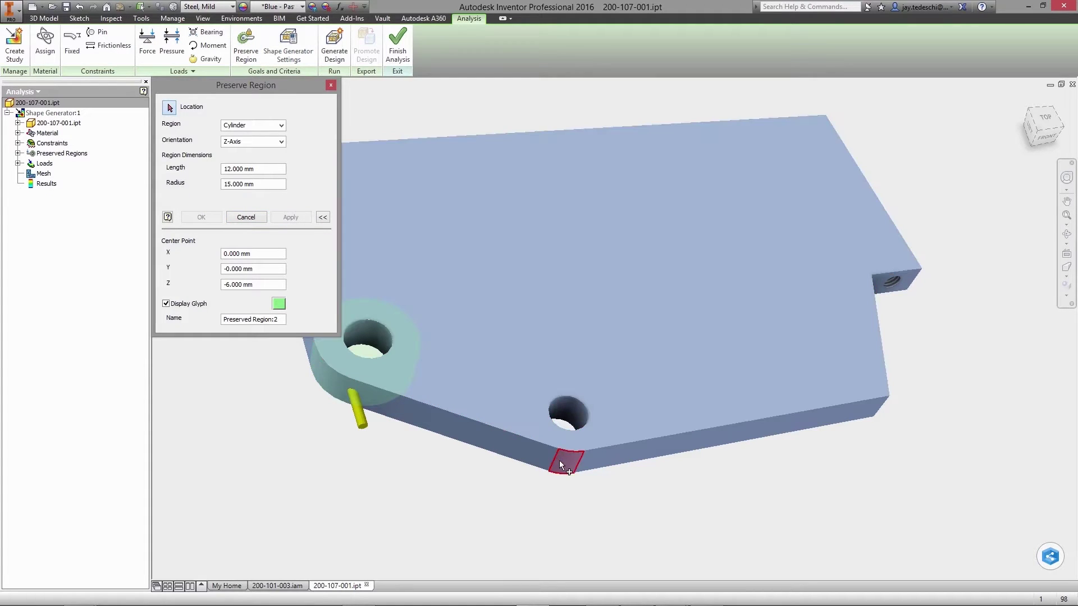
click(560, 462)
click(290, 217)
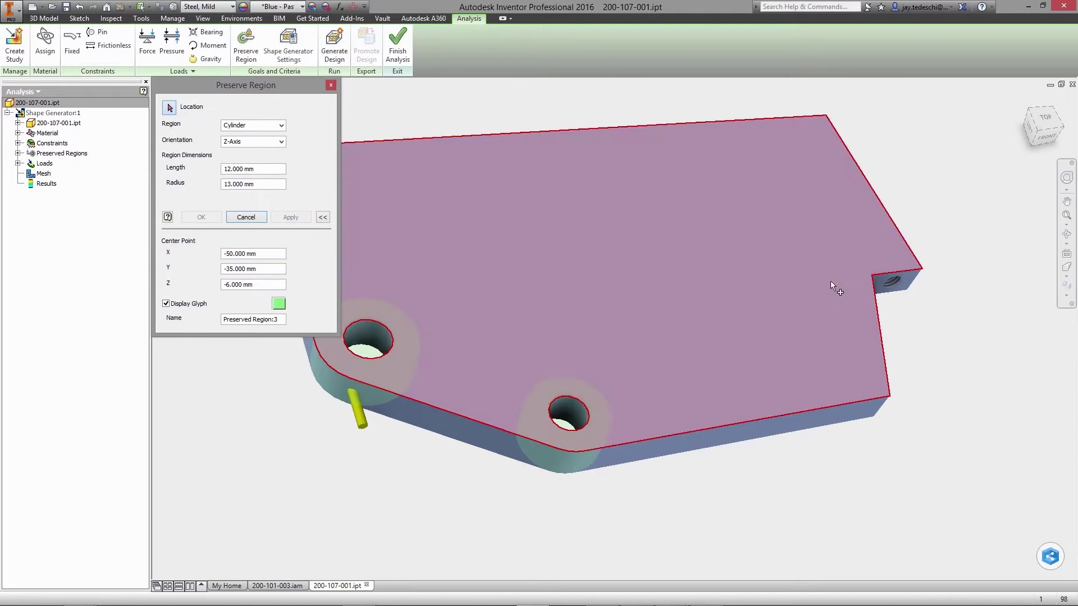
click(898, 285)
click(201, 218)
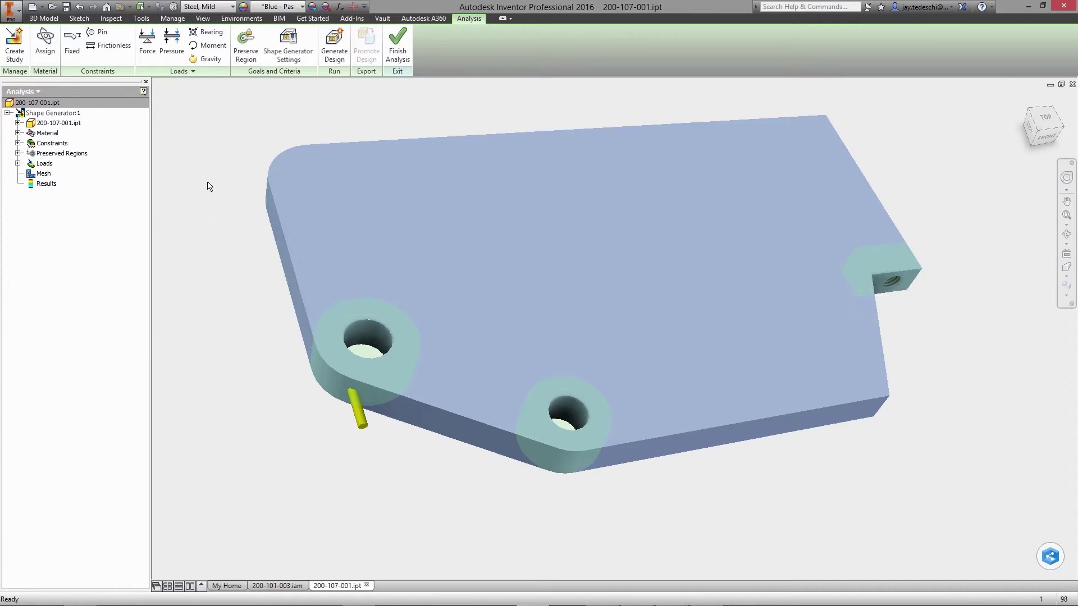
Step: Set a percentage mass reduction targeting 0.56 kg and open Generate Design
click(288, 46)
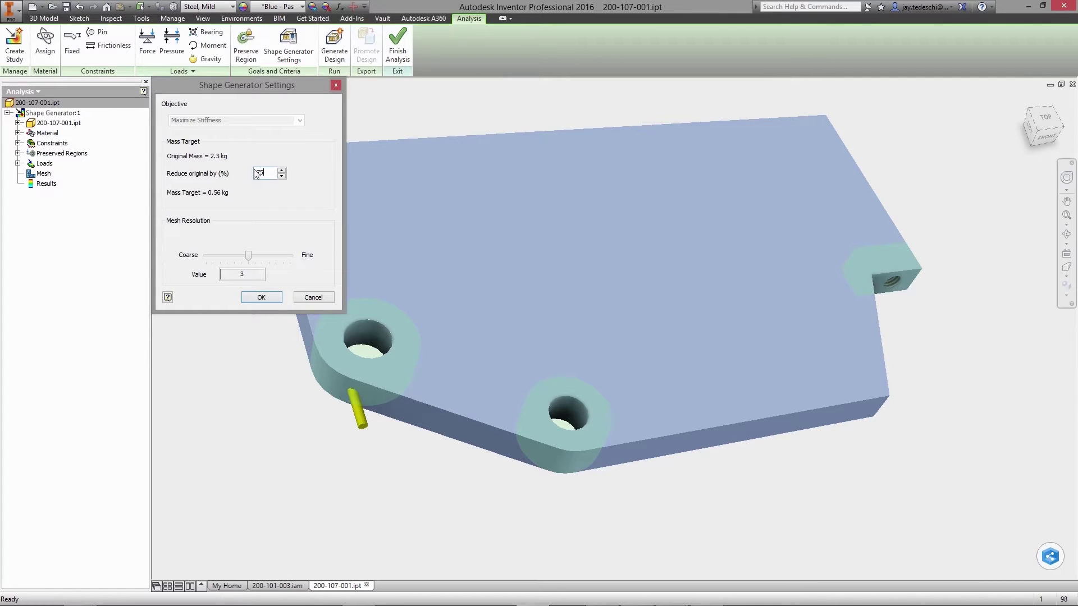
click(261, 298)
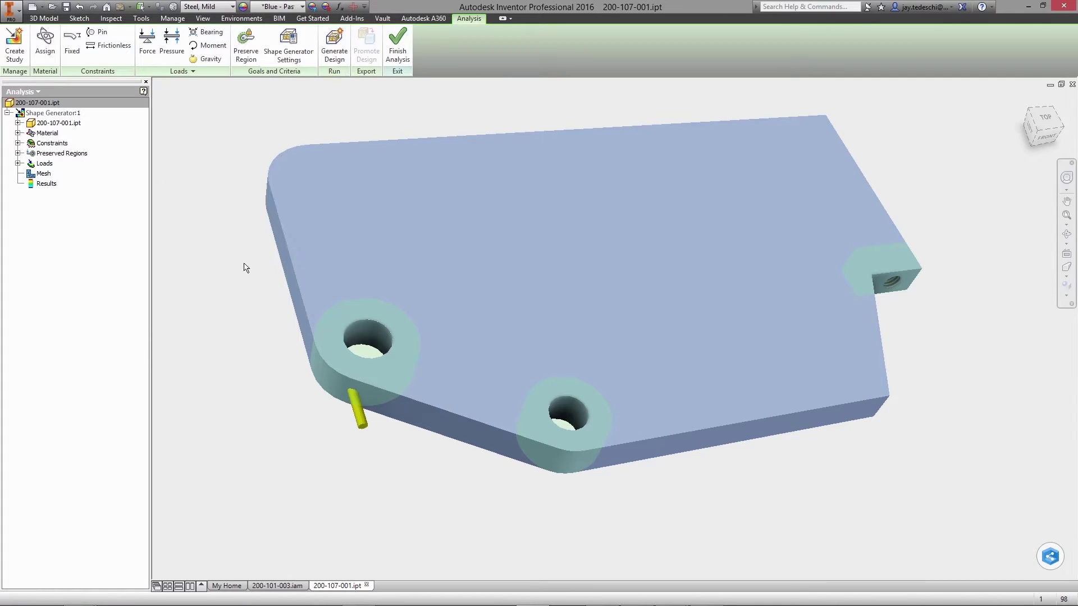
click(336, 50)
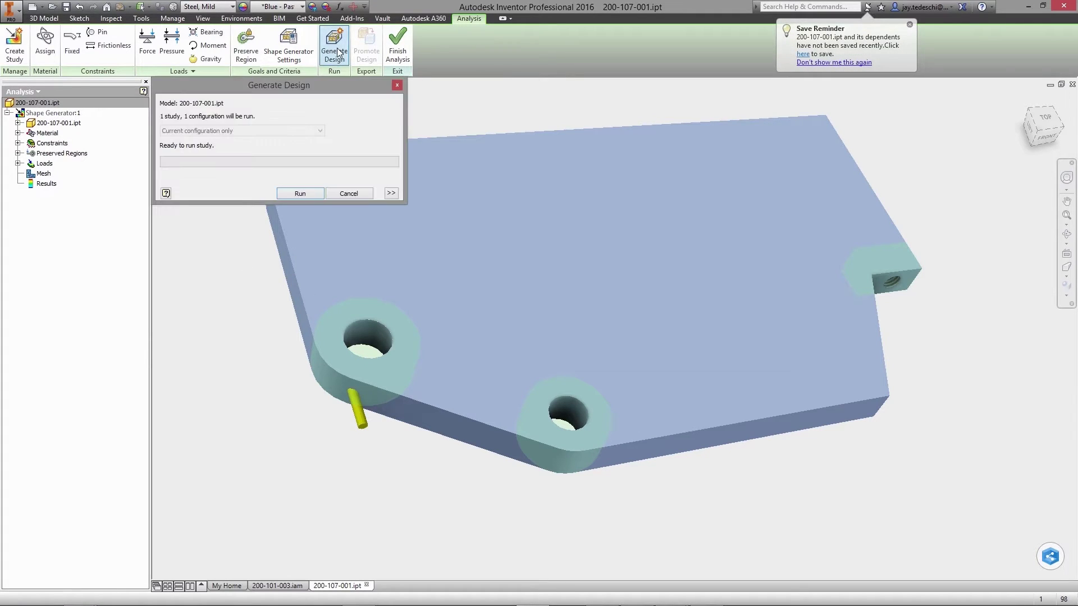
Step: Run the shape generation study on the bracket
click(301, 193)
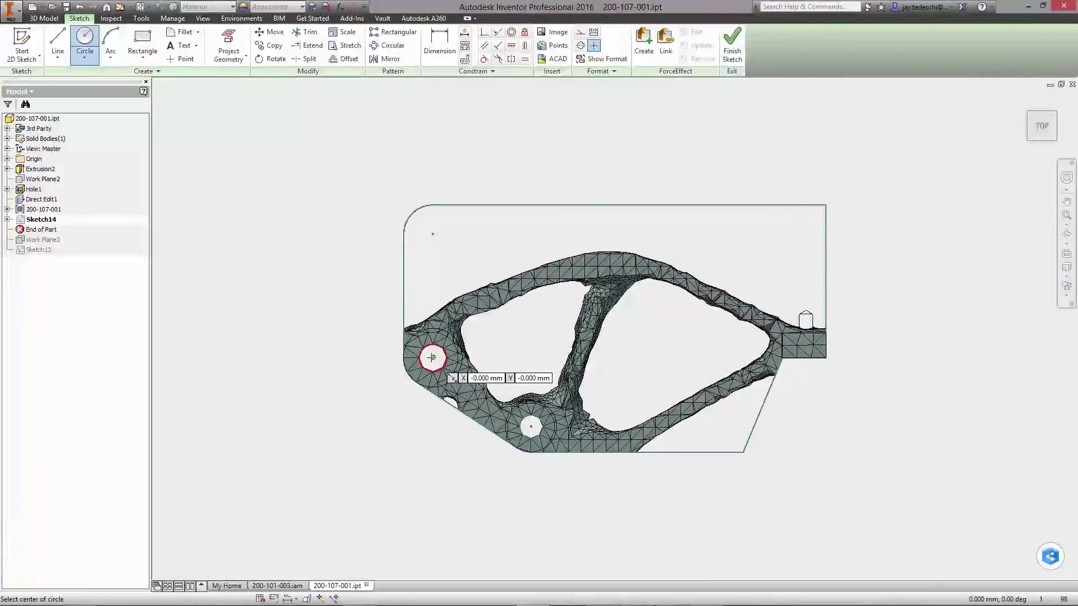
Step: Draw a circle around the lower hole and a connecting line toward the upper hole
click(531, 426)
click(531, 452)
right_click(410, 472)
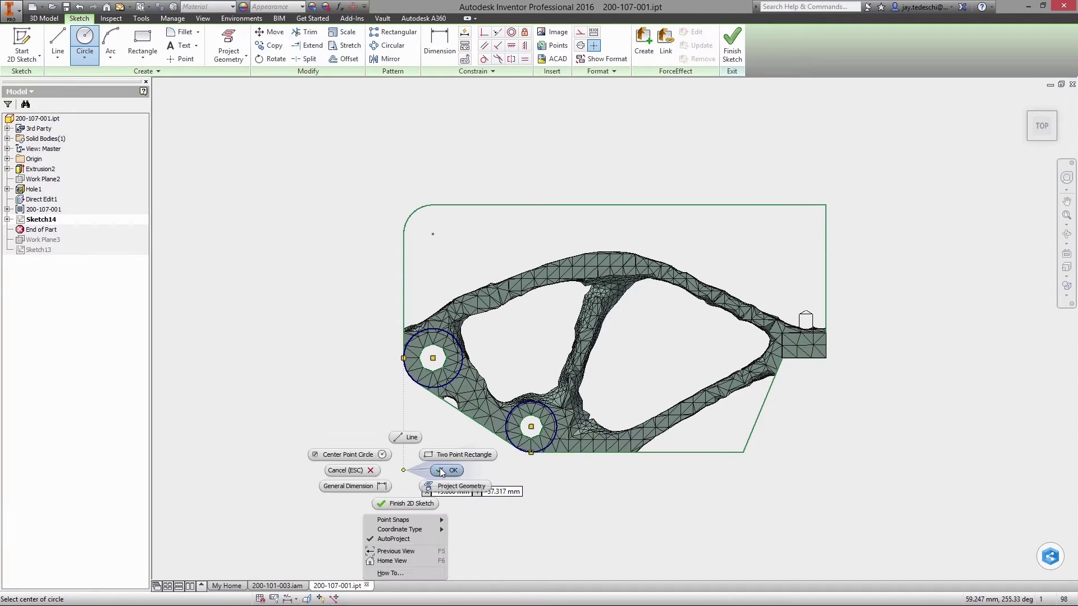
click(395, 430)
click(462, 383)
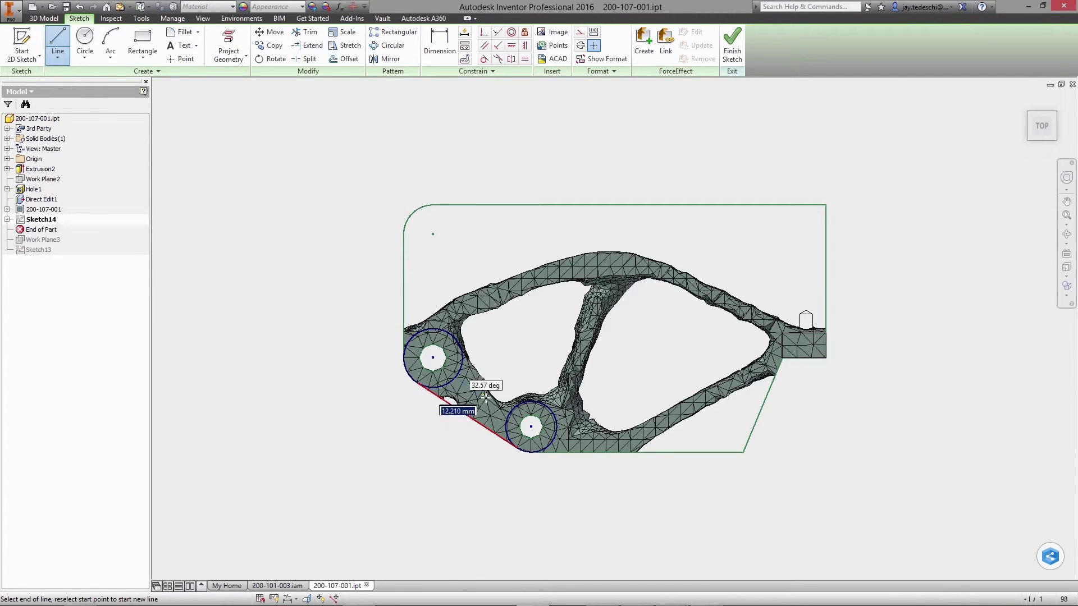
right_click(425, 449)
click(458, 449)
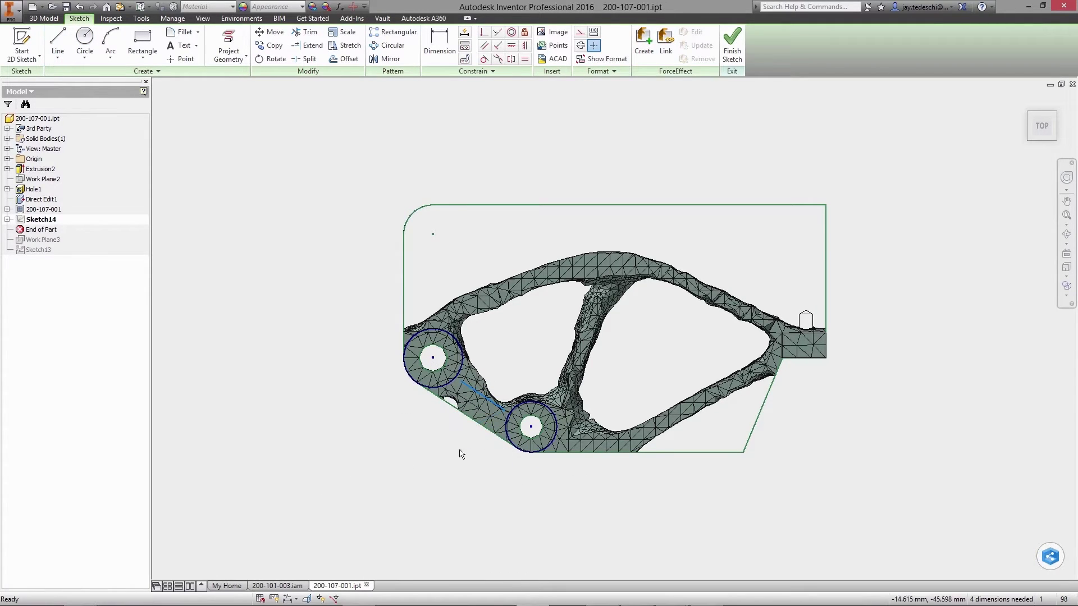
Step: Make the slanted line parallel to the other line and dimension it to 15
right_click(385, 423)
mouse_move(384, 284)
click(454, 275)
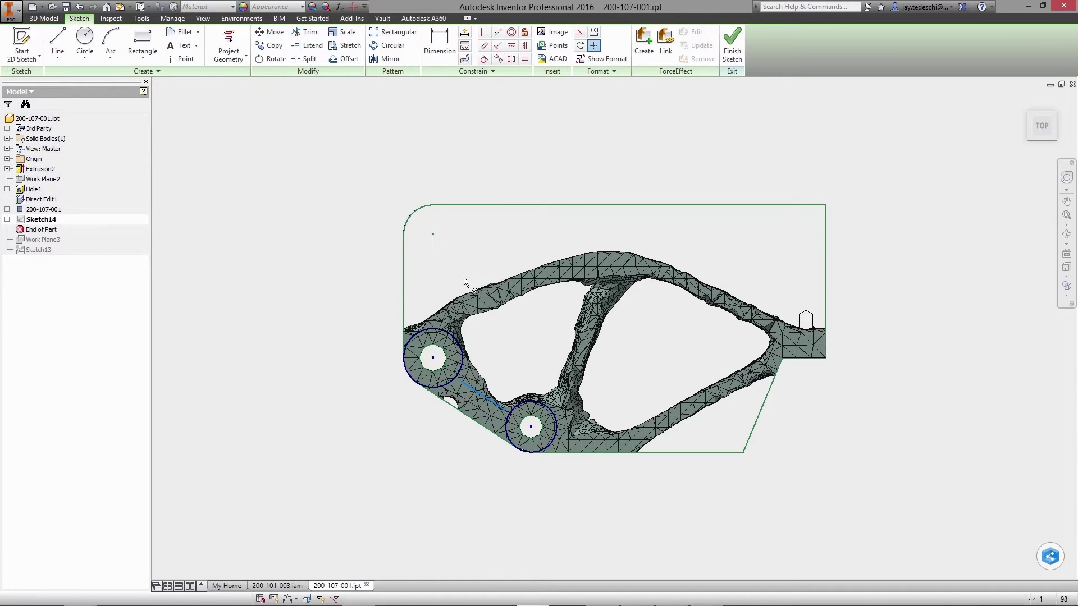
click(483, 396)
click(450, 415)
right_click(314, 320)
click(256, 331)
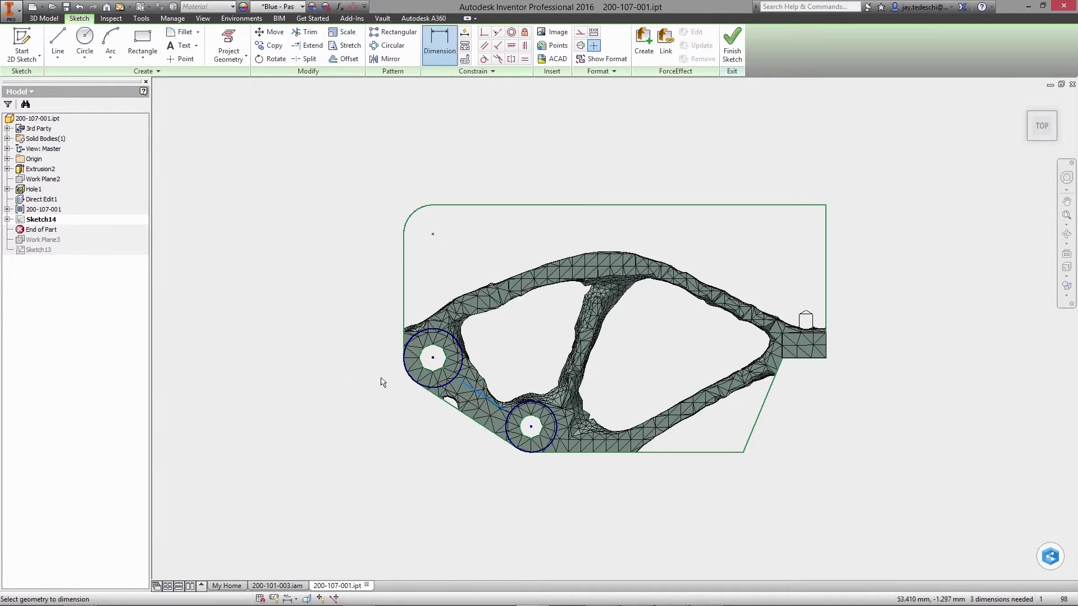
click(484, 397)
click(448, 429)
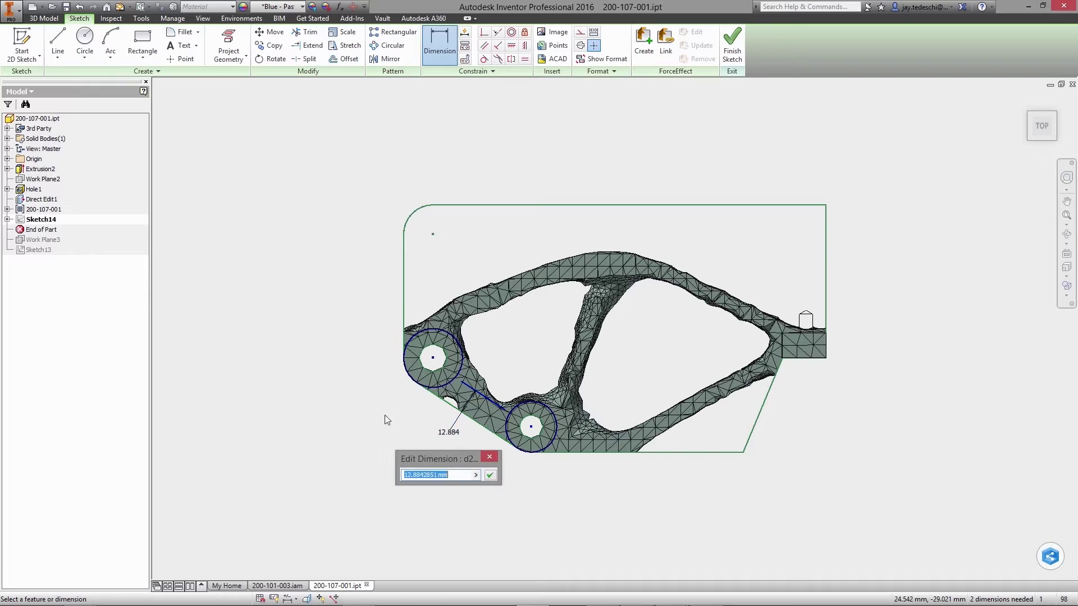
key(Return)
Step: Sketch a tangent arc and the top outline line out to the right edge
key(l)
drag(425, 326, 658, 260)
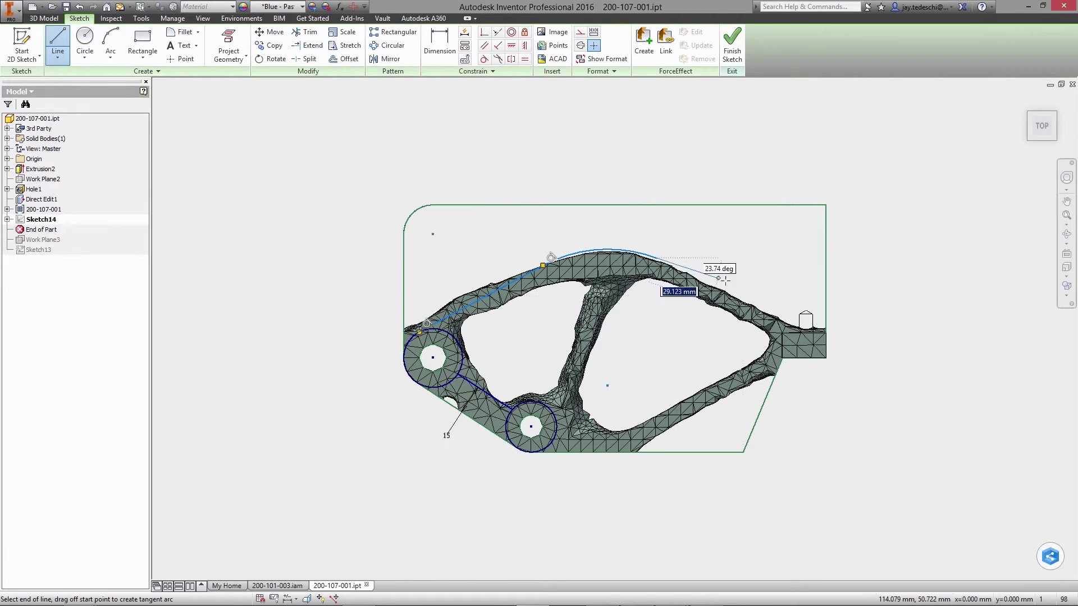
click(826, 316)
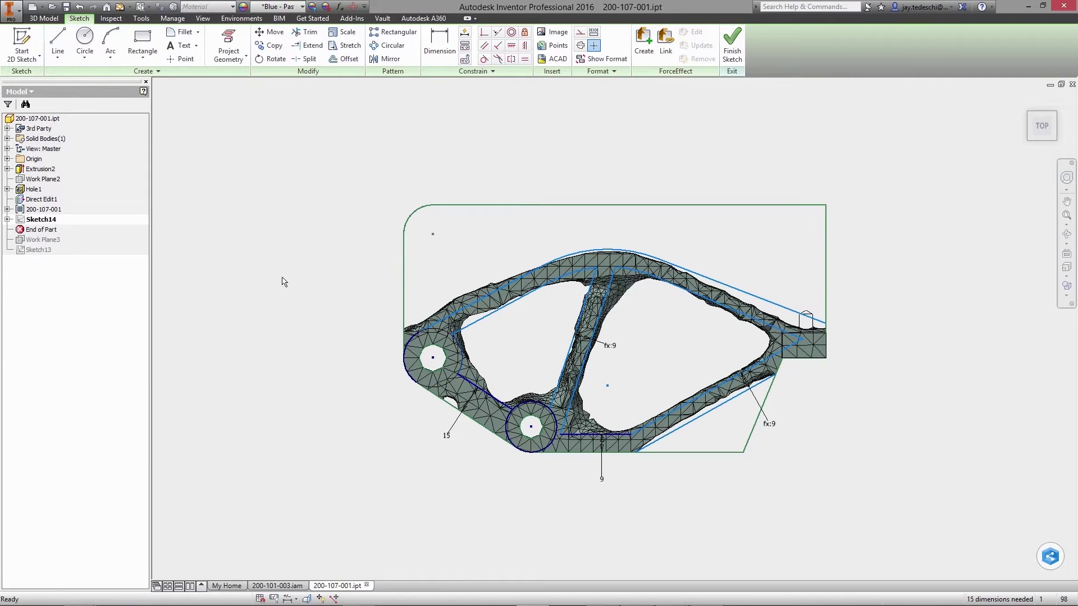
Step: Finish the sketch and extrude both triangular profiles into a solid
right_click(281, 216)
click(283, 247)
key(e)
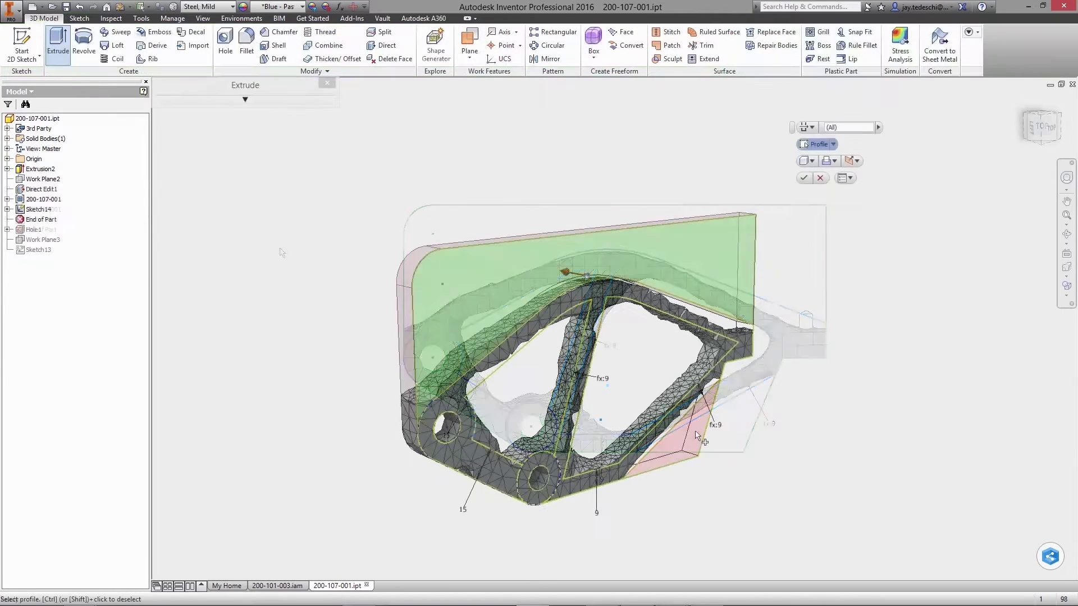
click(635, 366)
click(508, 376)
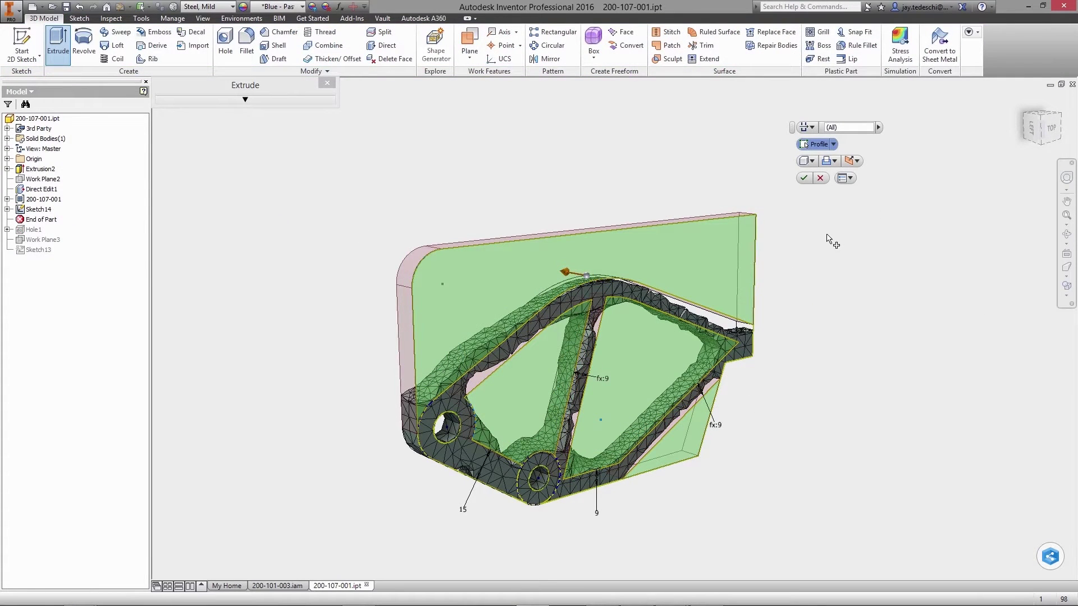
click(807, 177)
Step: Switch to Shaded with Edges, hide the reference mesh, and return to the home view
right_click(988, 315)
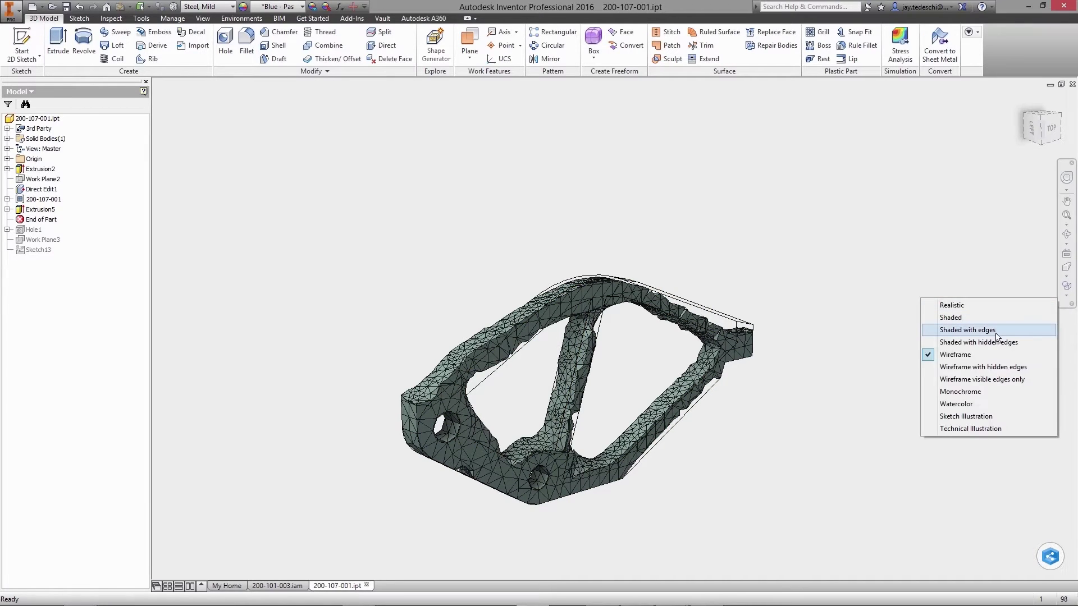
click(998, 336)
right_click(59, 203)
click(95, 243)
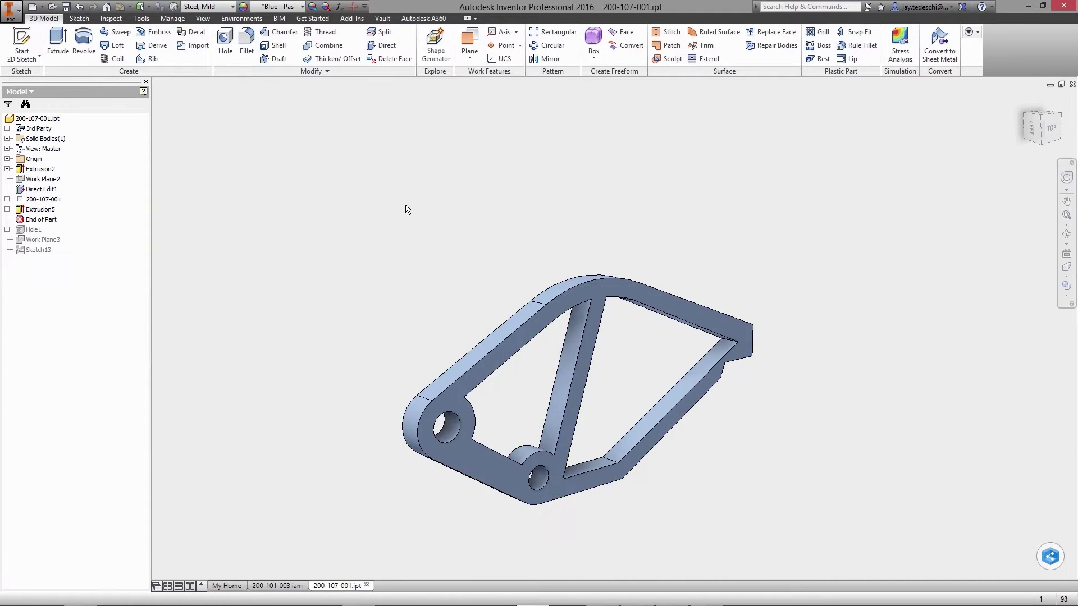
key(F6)
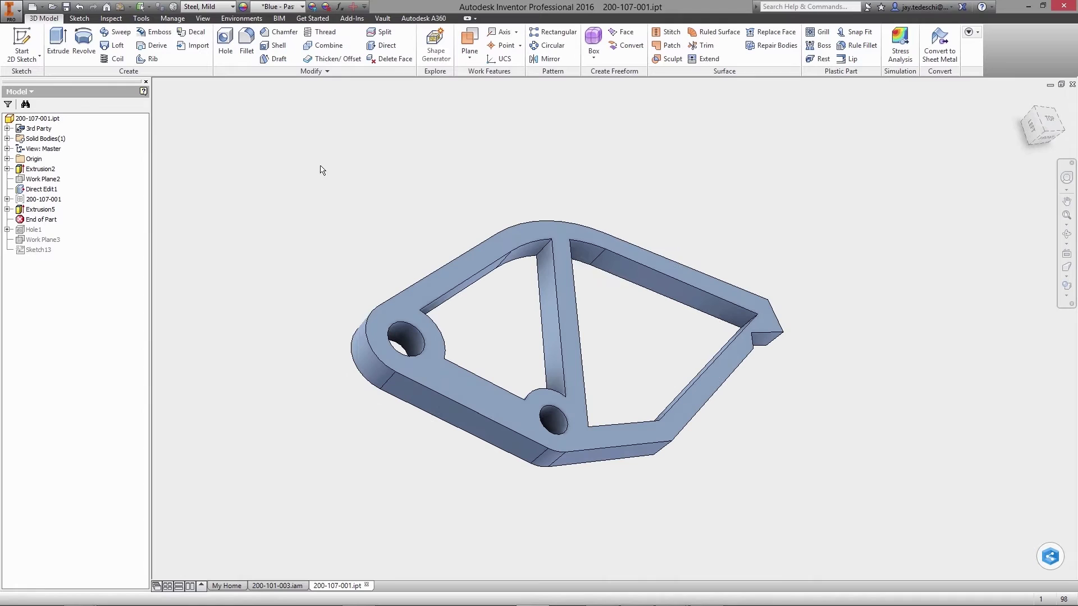
Step: Start a fillet using whole-feature selection mode
key(f)
mouse_move(288, 100)
click(332, 161)
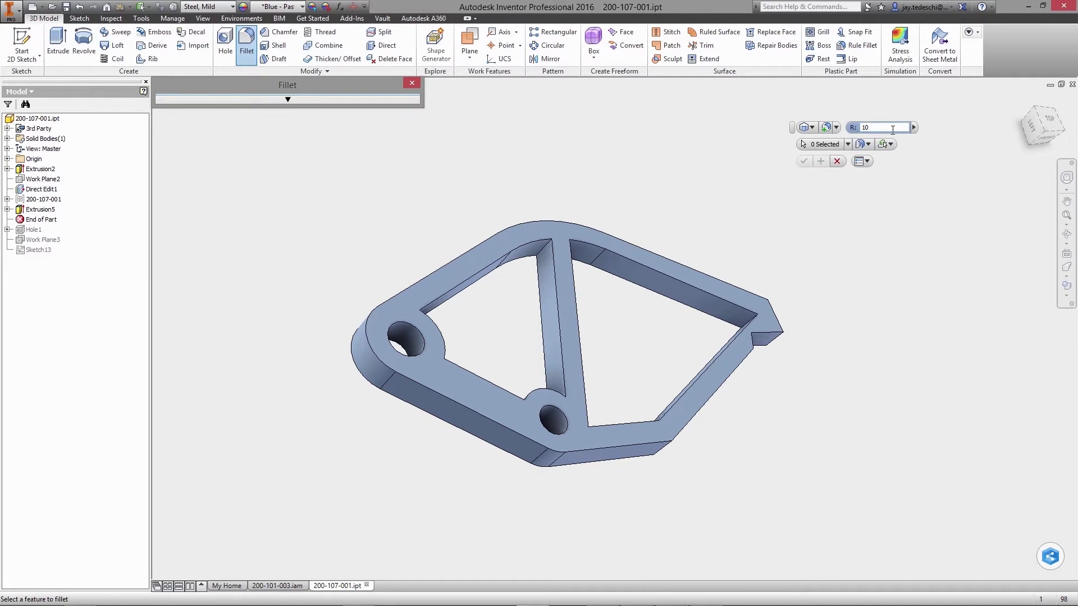
Step: Fillet the extruded bracket with radius 10, restore the tip hole, and show the Vault browser
click(621, 272)
click(804, 161)
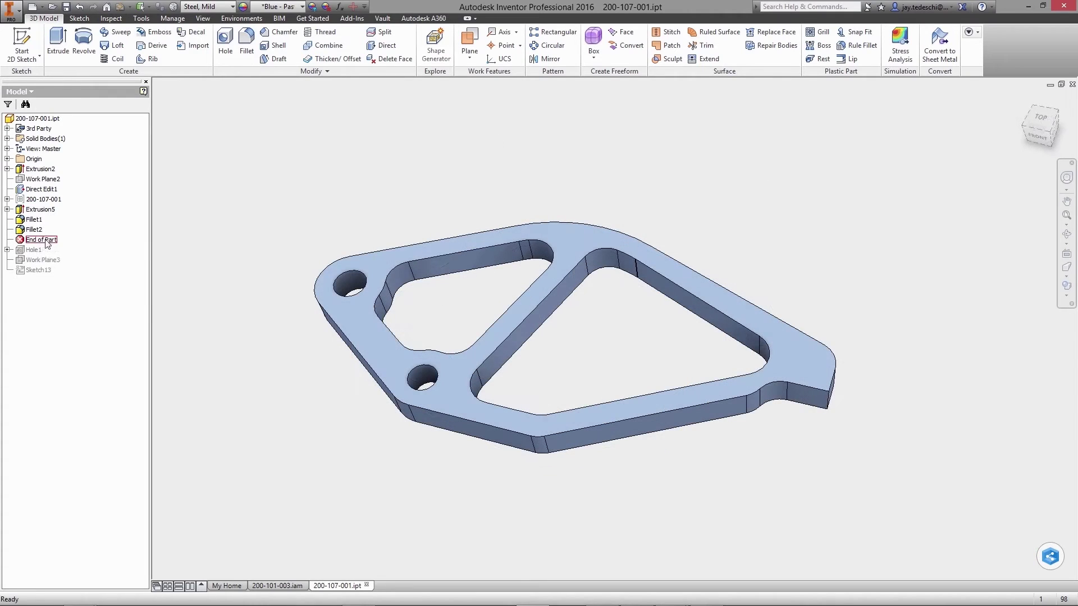
click(1029, 110)
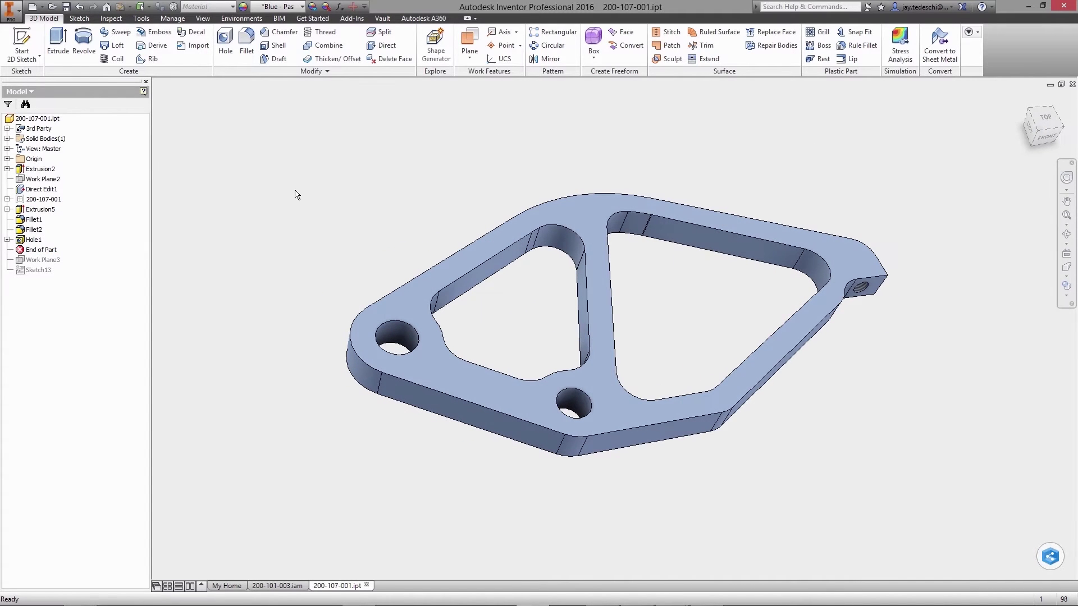
click(31, 91)
click(22, 115)
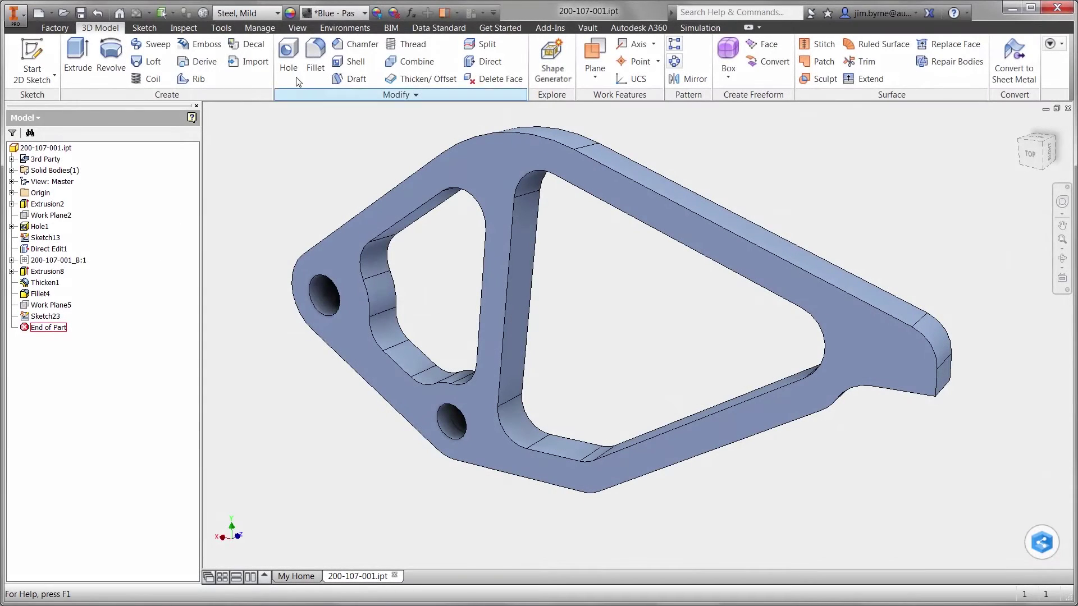
Step: Switch to Nastran In-CAD and import the existing stress analysis setup
click(343, 27)
click(293, 63)
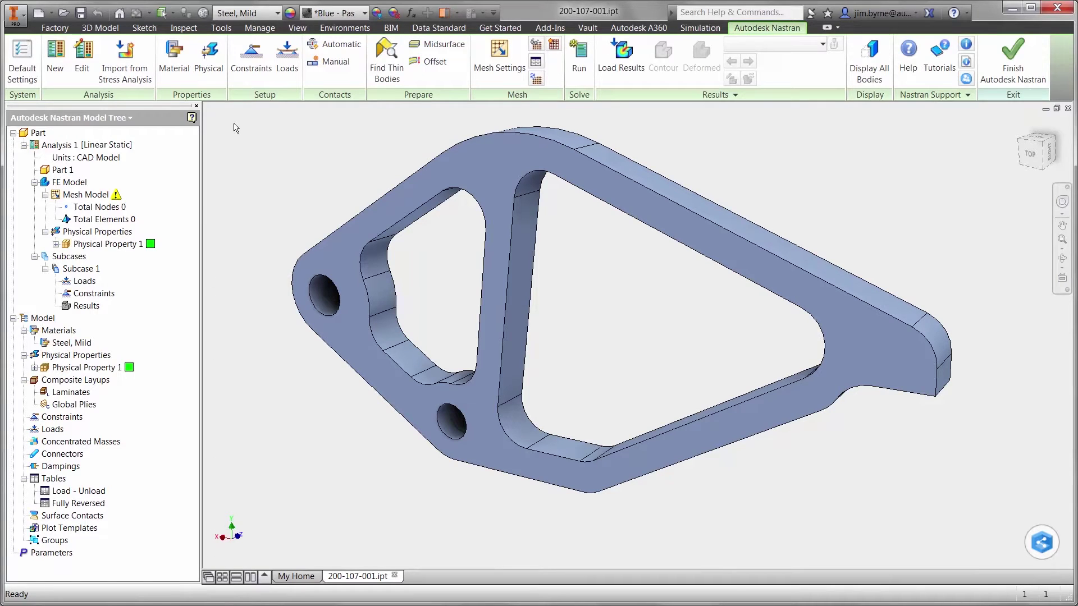
click(135, 80)
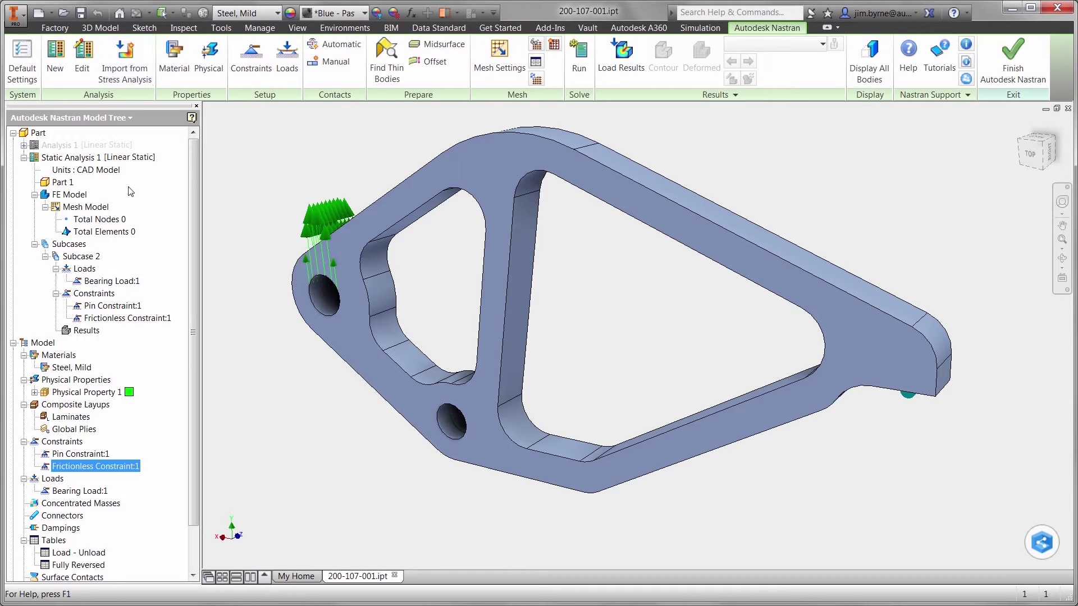
Step: Review the bearing load, pin and frictionless constraints, then assign Physical Property 1 to the FE model
click(107, 282)
click(104, 306)
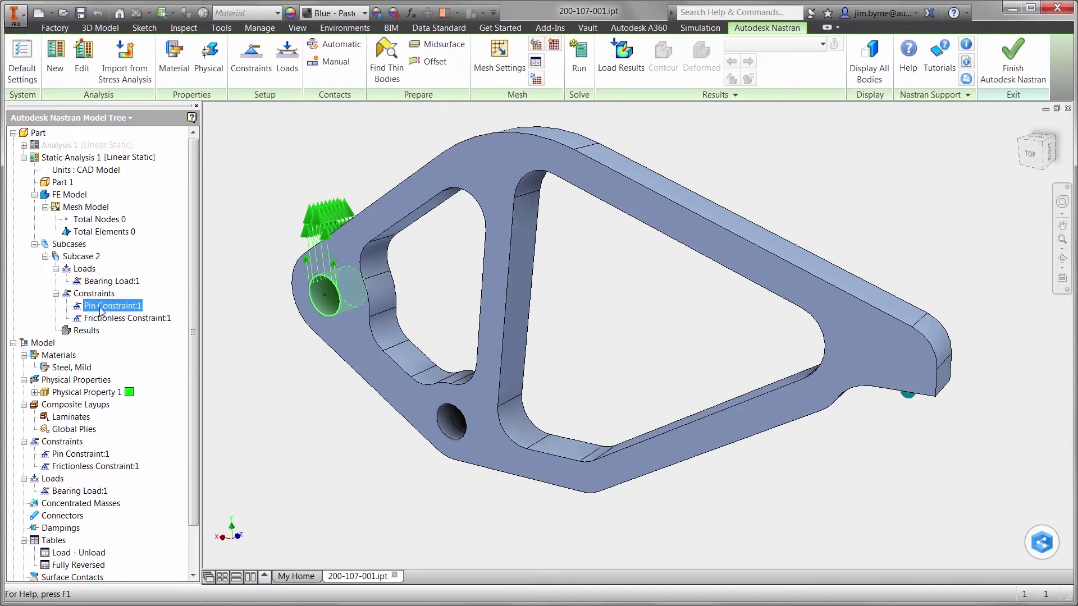
click(102, 318)
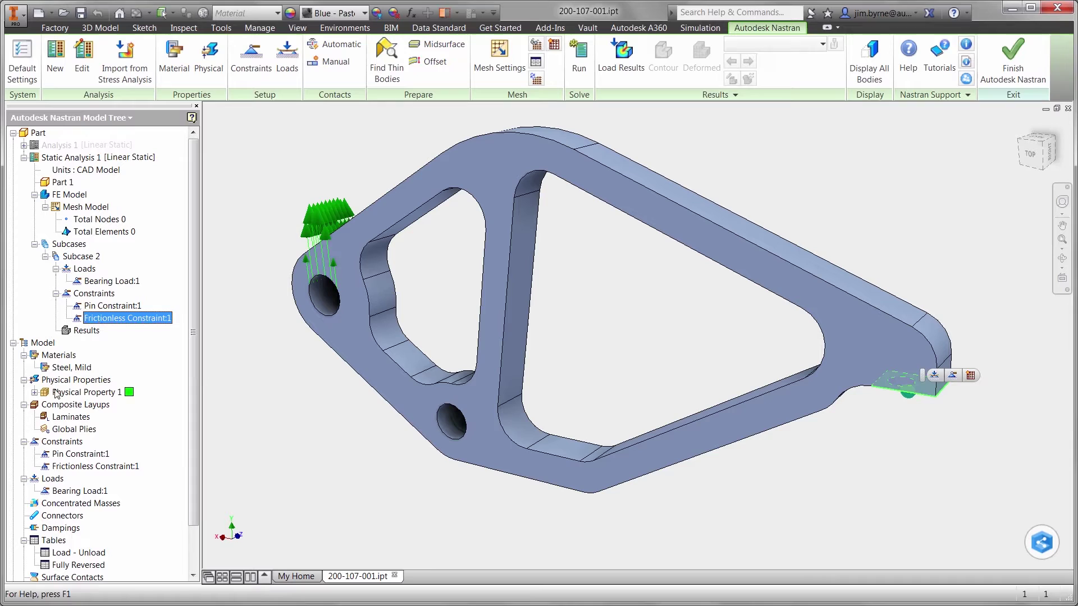
click(34, 393)
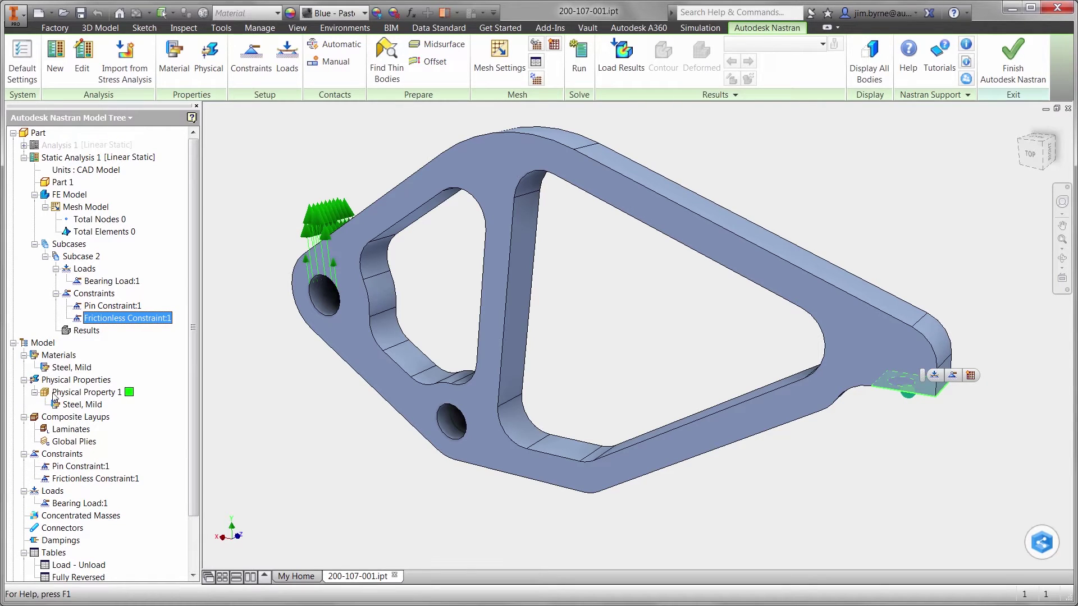
drag(55, 392, 79, 200)
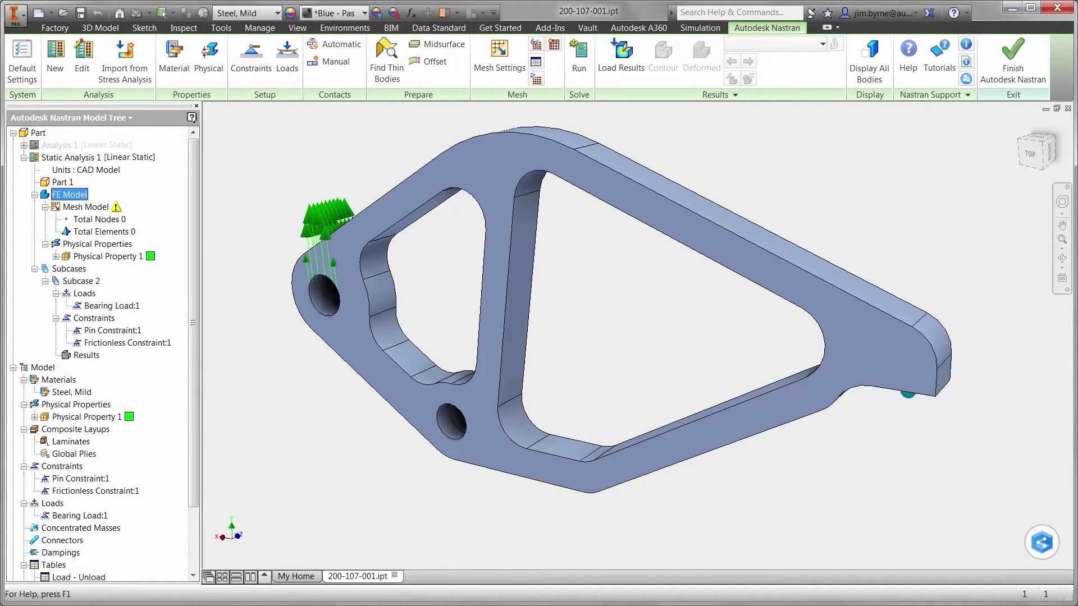
Step: Change Static Analysis 1's type to Multi-Axial Fatigue
right_click(91, 162)
click(109, 179)
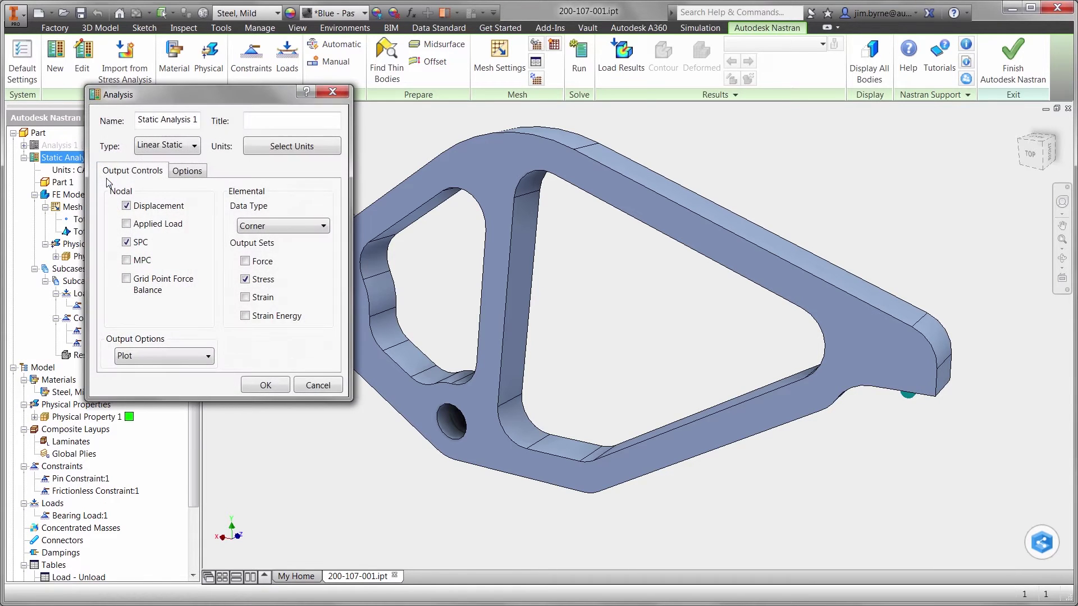
click(150, 147)
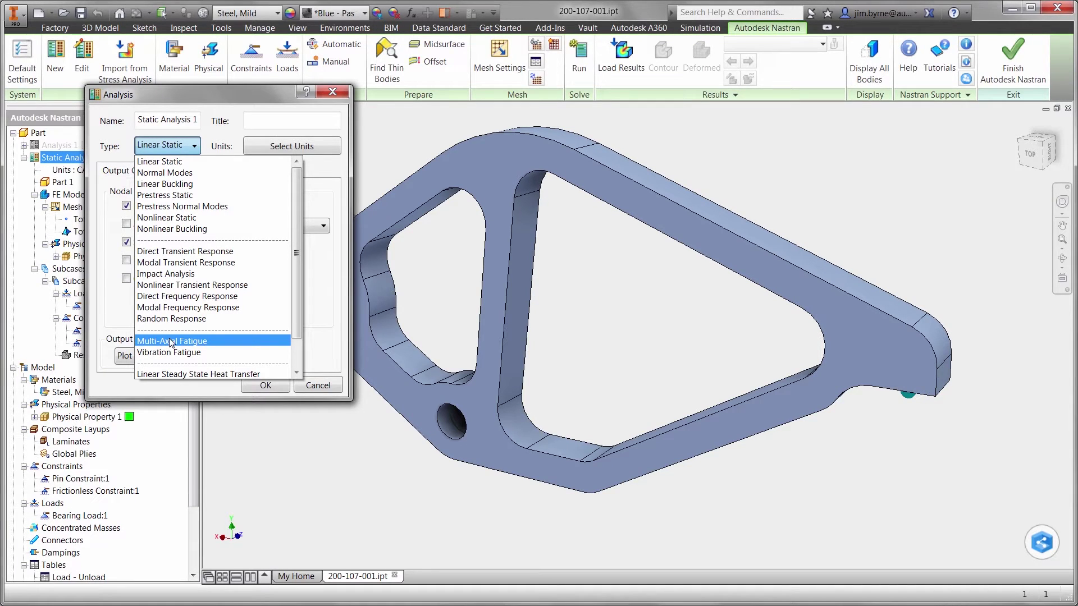
click(170, 341)
click(267, 385)
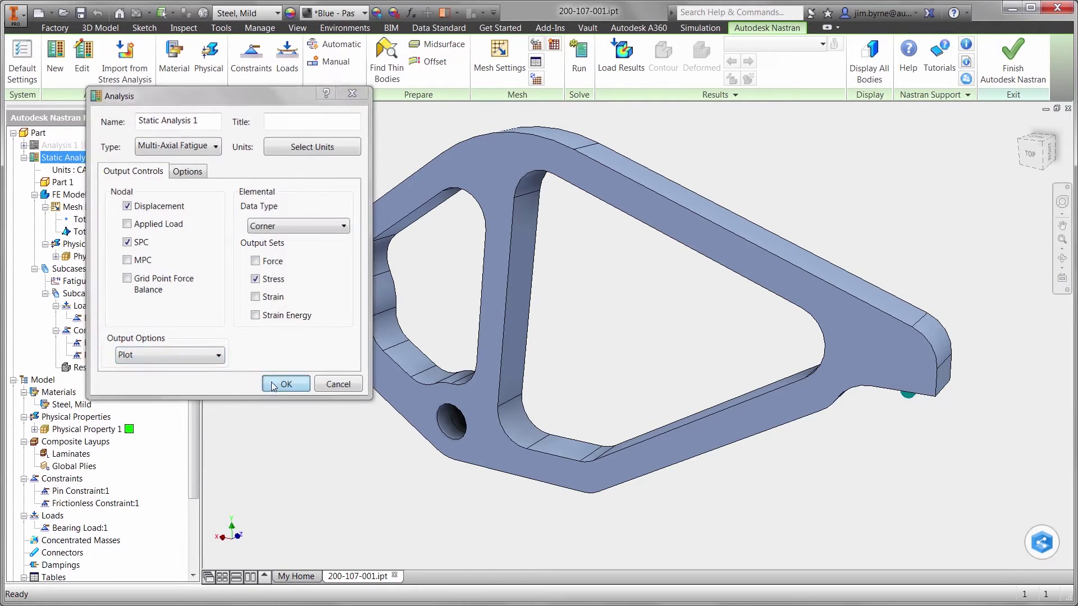
Step: Remove Pin Constraint:1 and create a new Rigid Body connector
right_click(130, 342)
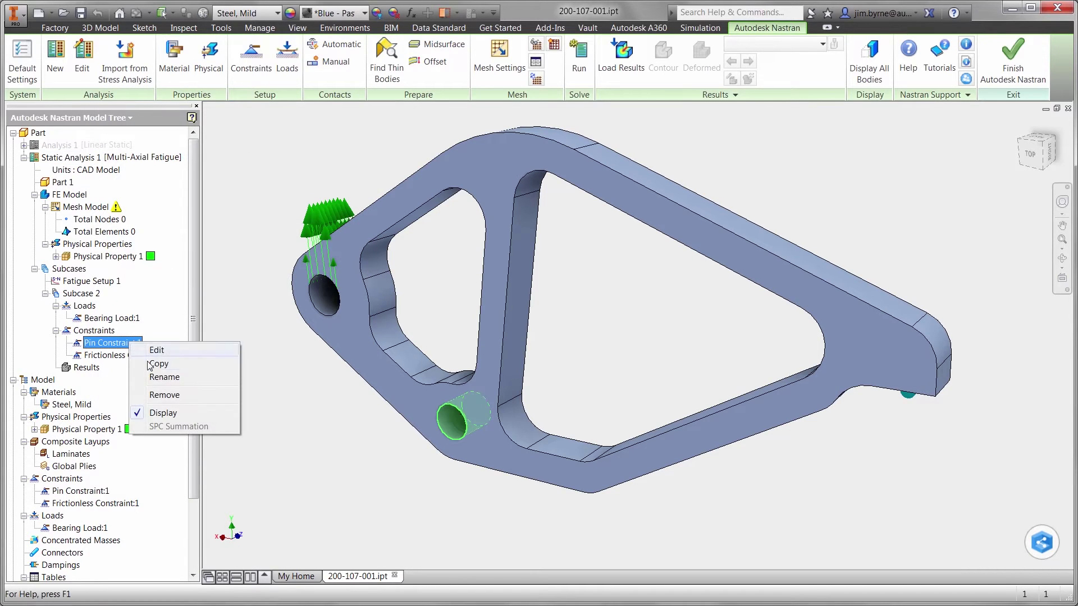
click(162, 396)
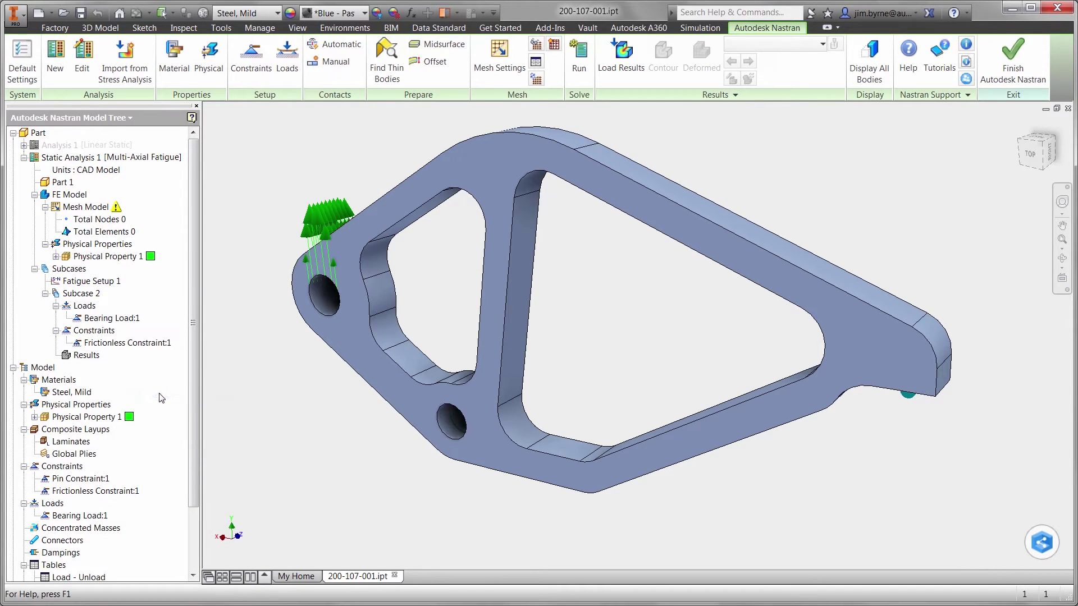
right_click(74, 540)
click(89, 549)
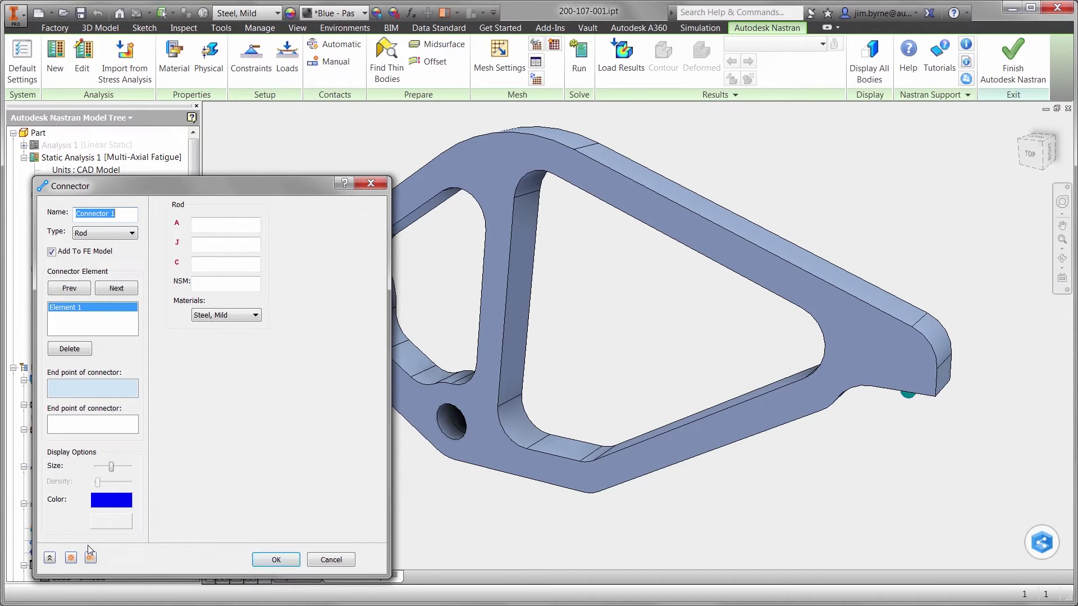
scroll(534, 396, up, 10)
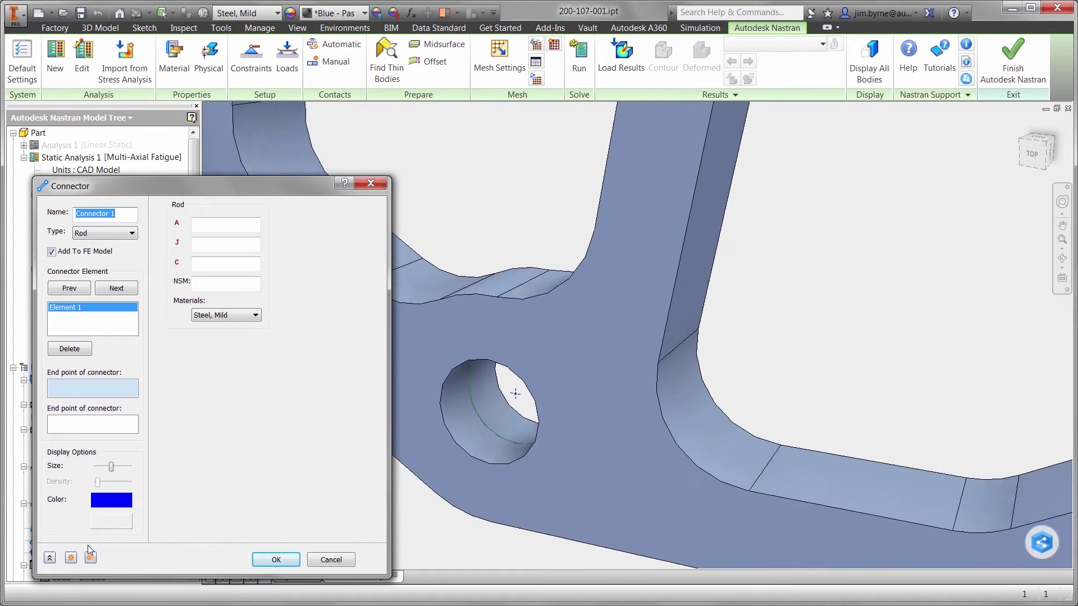
click(100, 232)
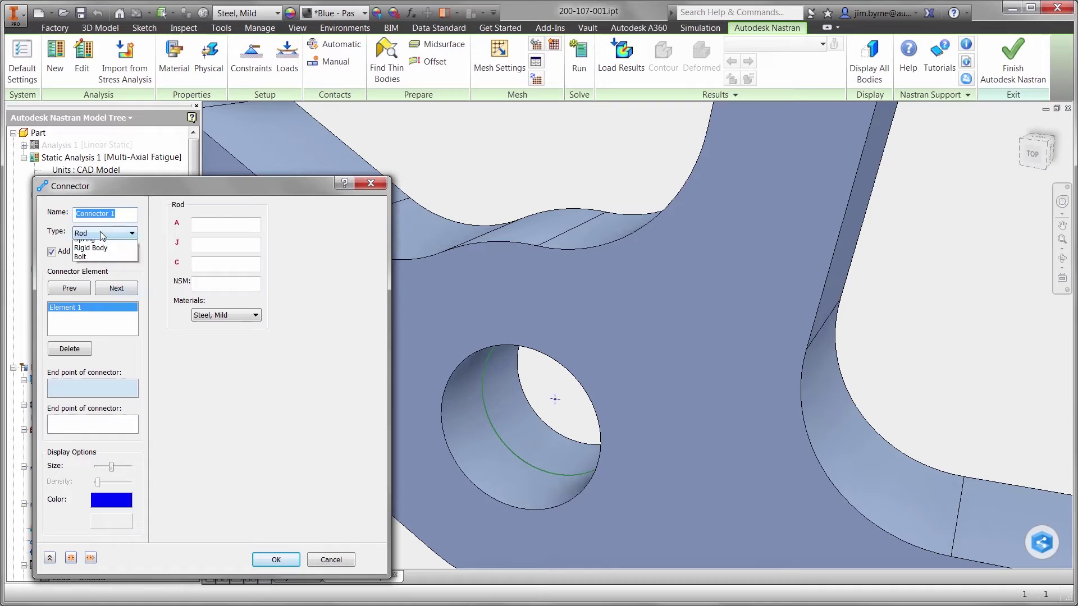
click(100, 273)
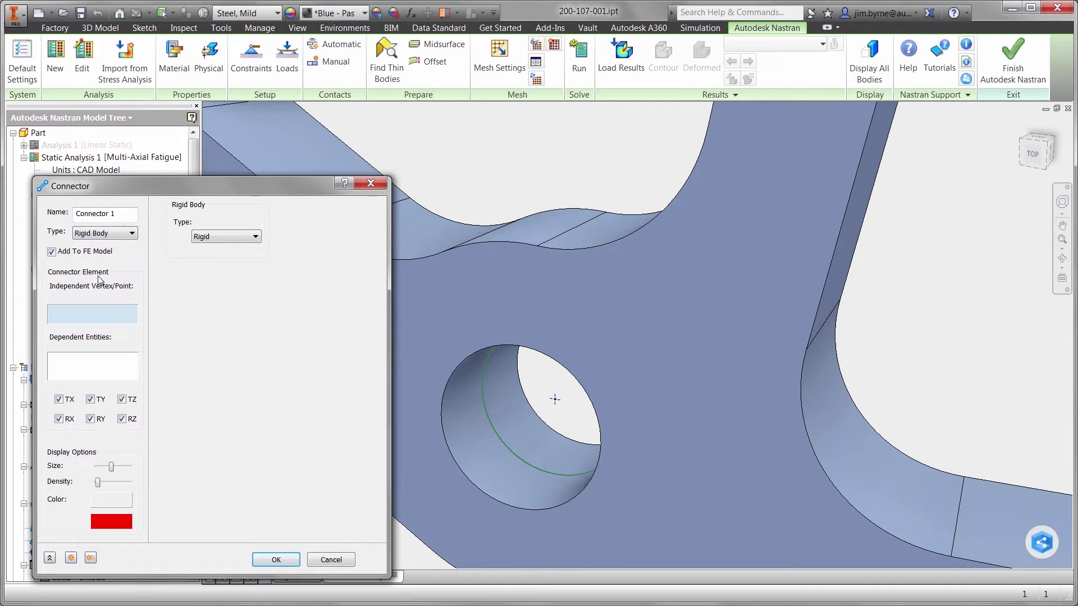
Step: Tie the lower hole's centre point to its inner face, with smaller connector symbols
click(555, 401)
click(520, 419)
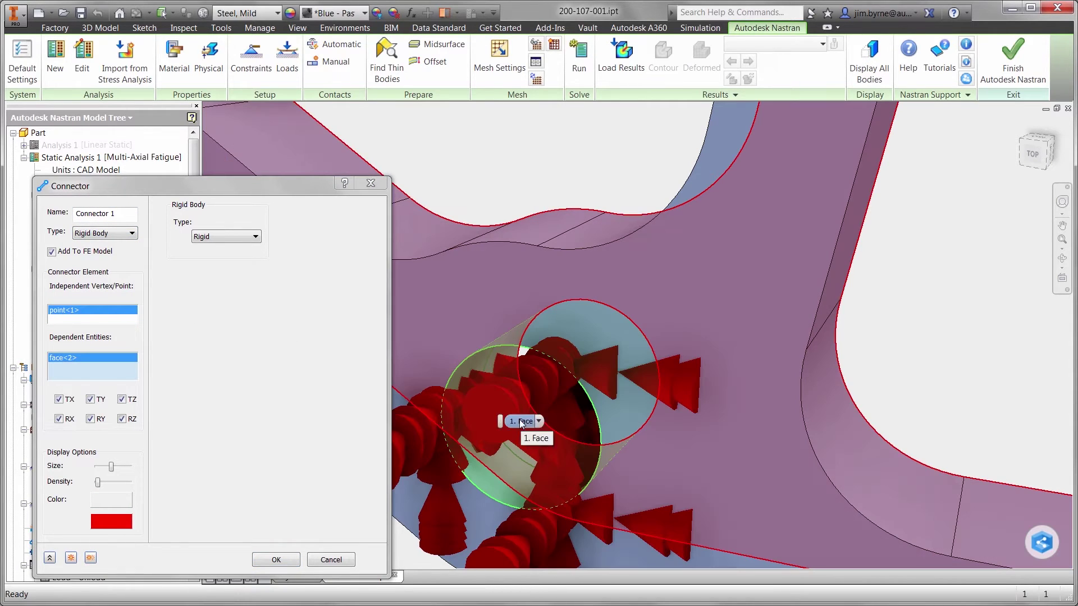
drag(111, 467, 101, 467)
click(276, 560)
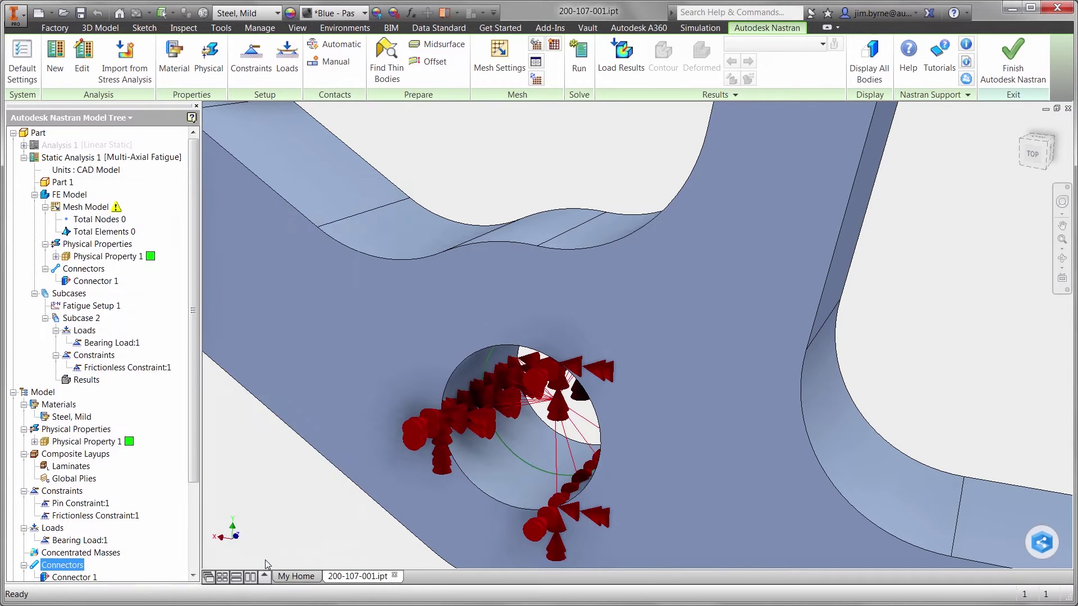
Step: Constrain the hole's centre point in all directions except rotation about Z
right_click(238, 402)
click(264, 416)
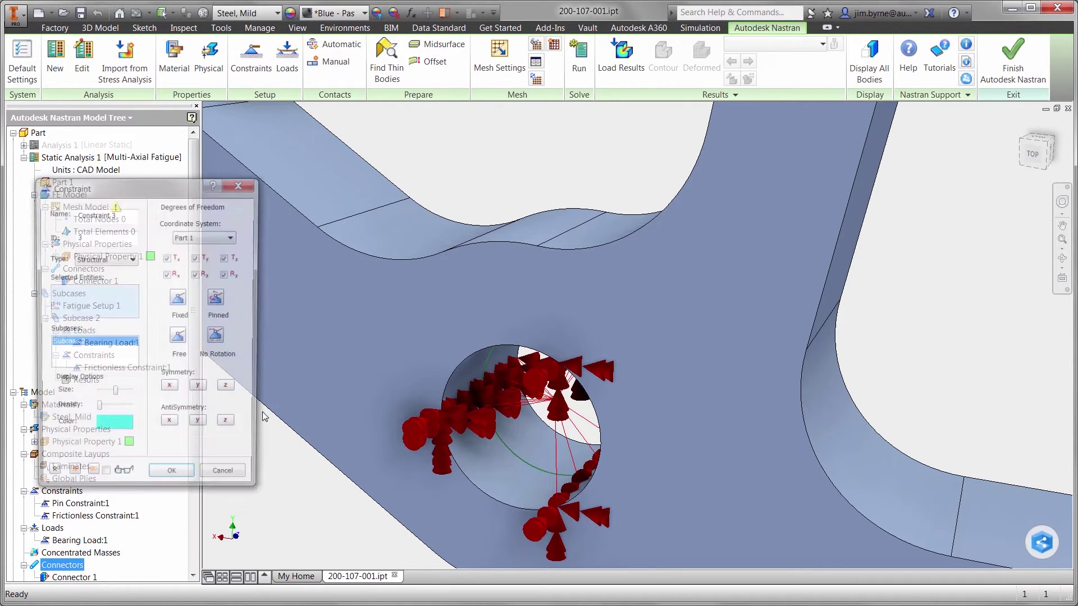
click(556, 404)
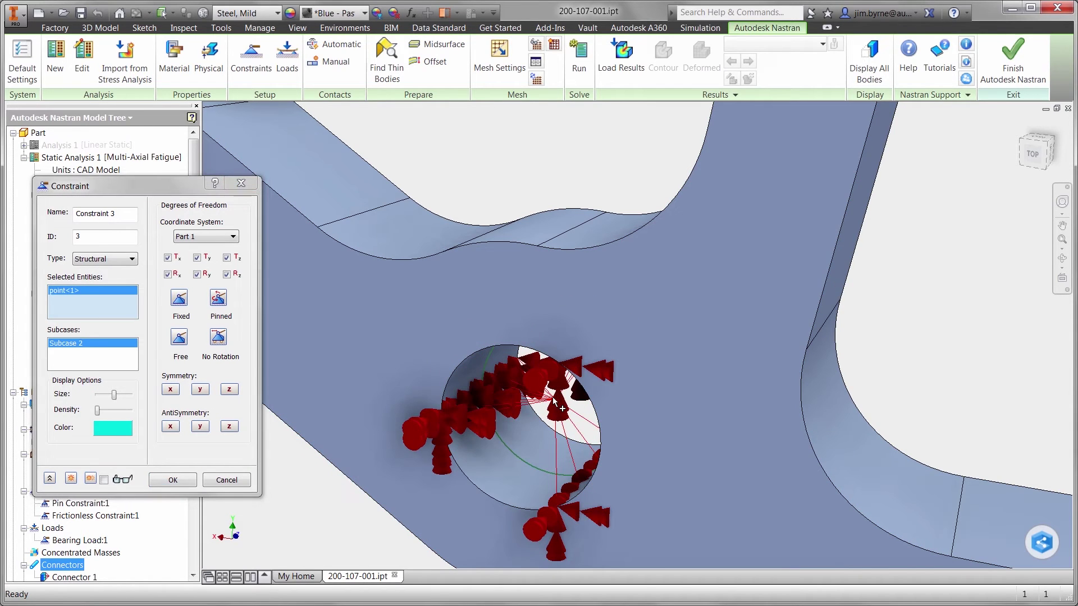
click(227, 274)
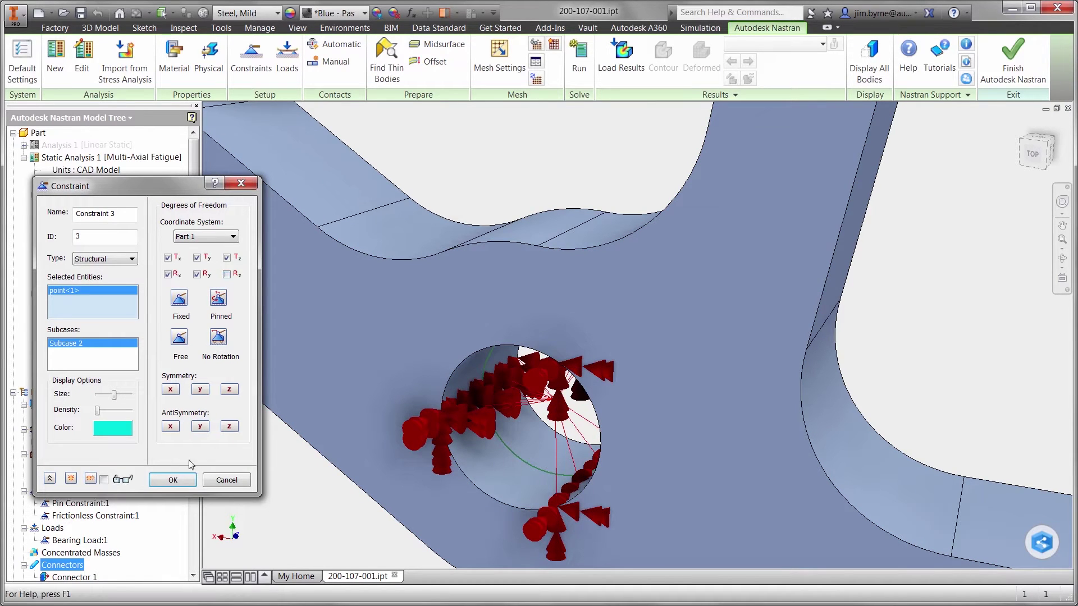
click(173, 480)
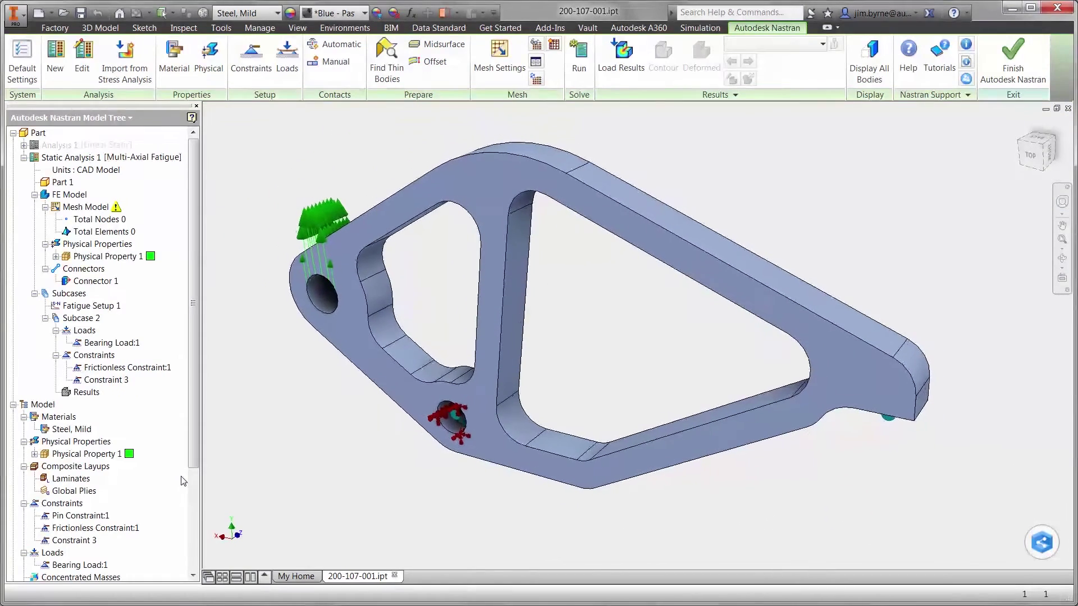
Step: Edit Bearing Load:1 so it uses the Load - Unload load history table
right_click(322, 223)
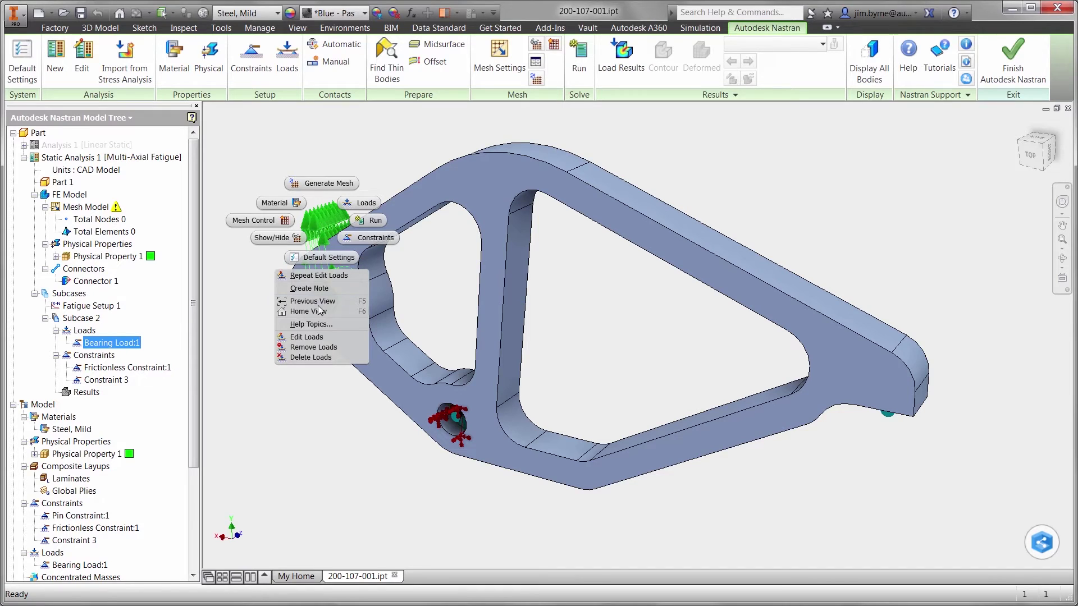
click(312, 337)
click(247, 405)
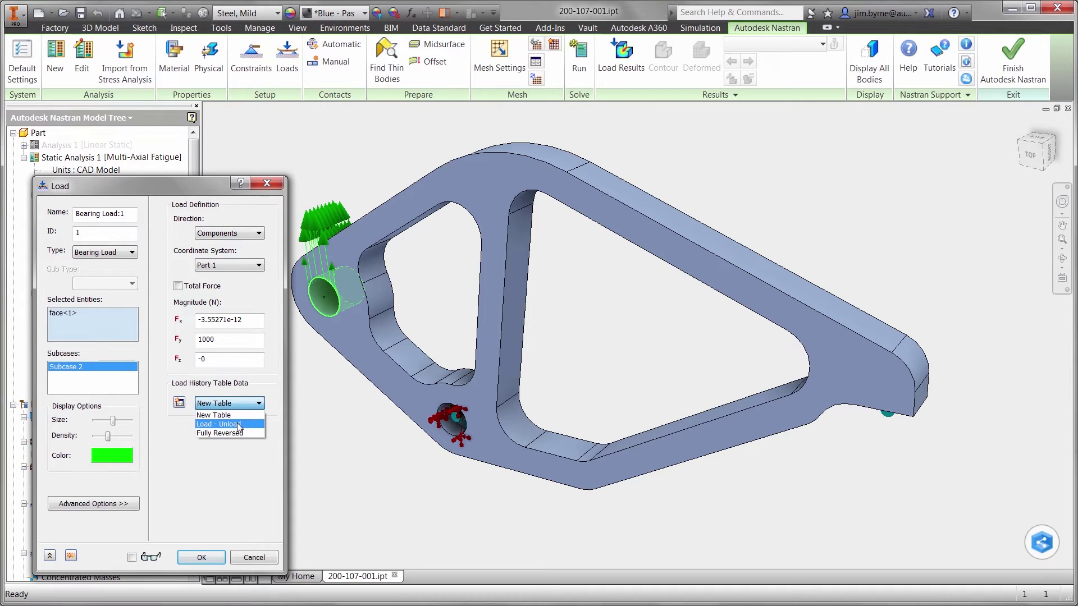
click(240, 425)
click(215, 556)
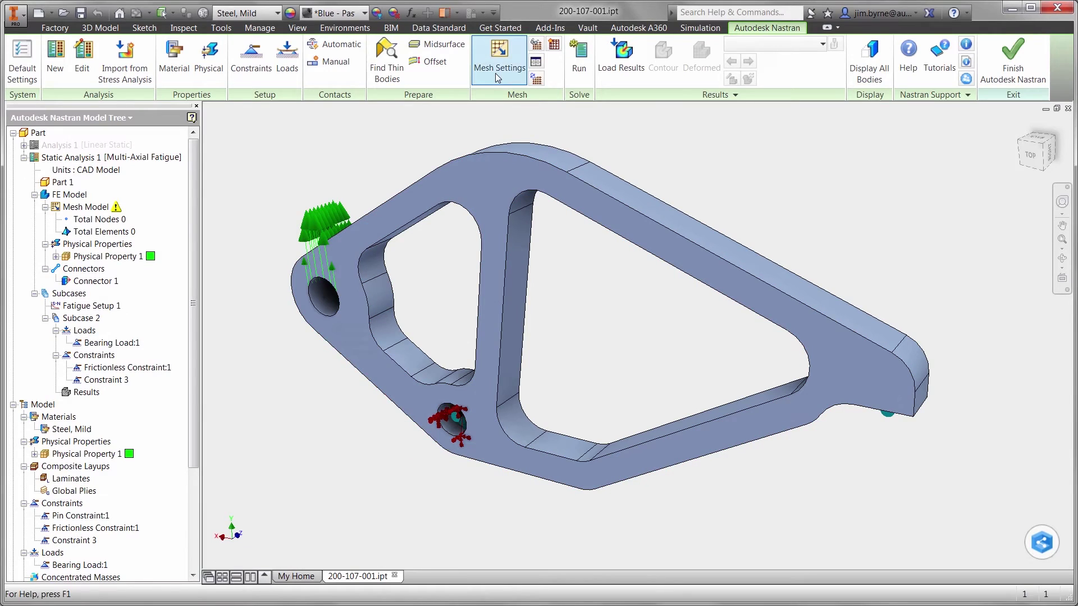
Step: Generate the bracket mesh with a 5 mm element size
click(497, 70)
drag(166, 225, 114, 226)
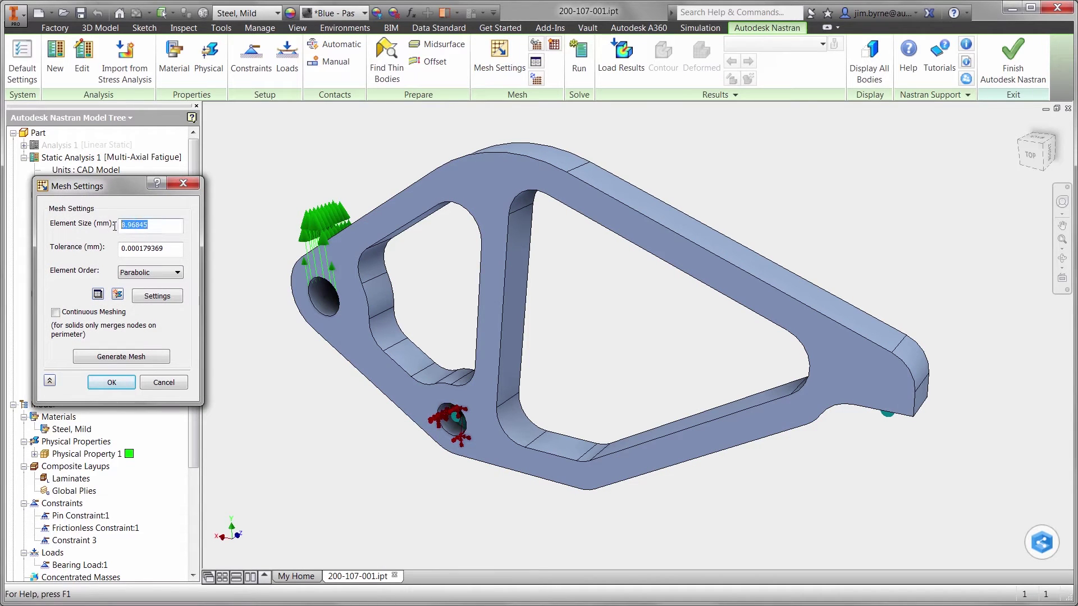
text(5)
click(112, 382)
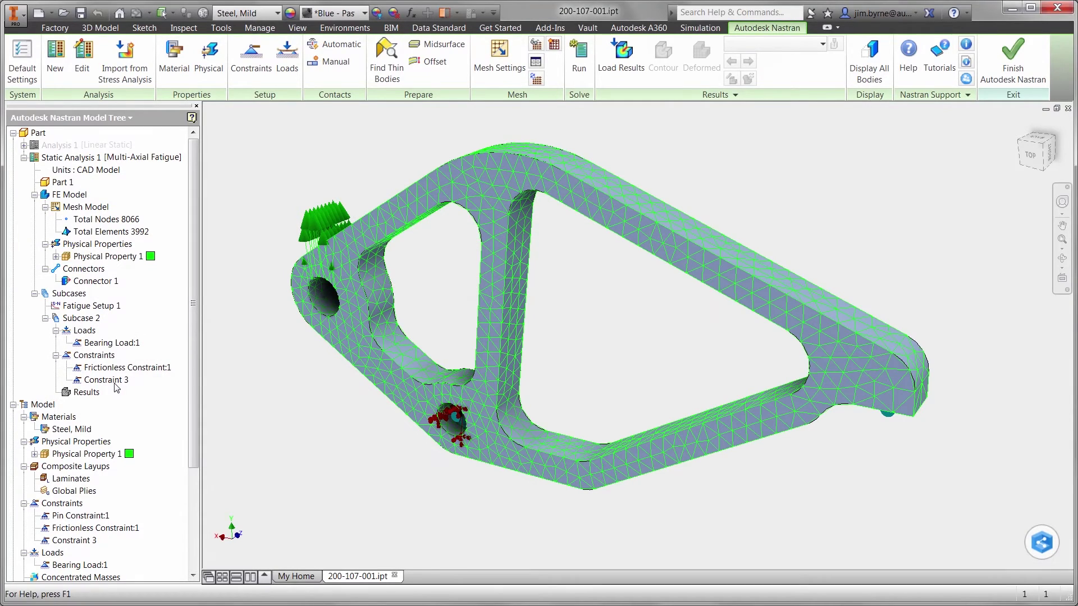
Step: Run the fatigue analysis and acknowledge the solution-complete message
right_click(241, 346)
click(270, 346)
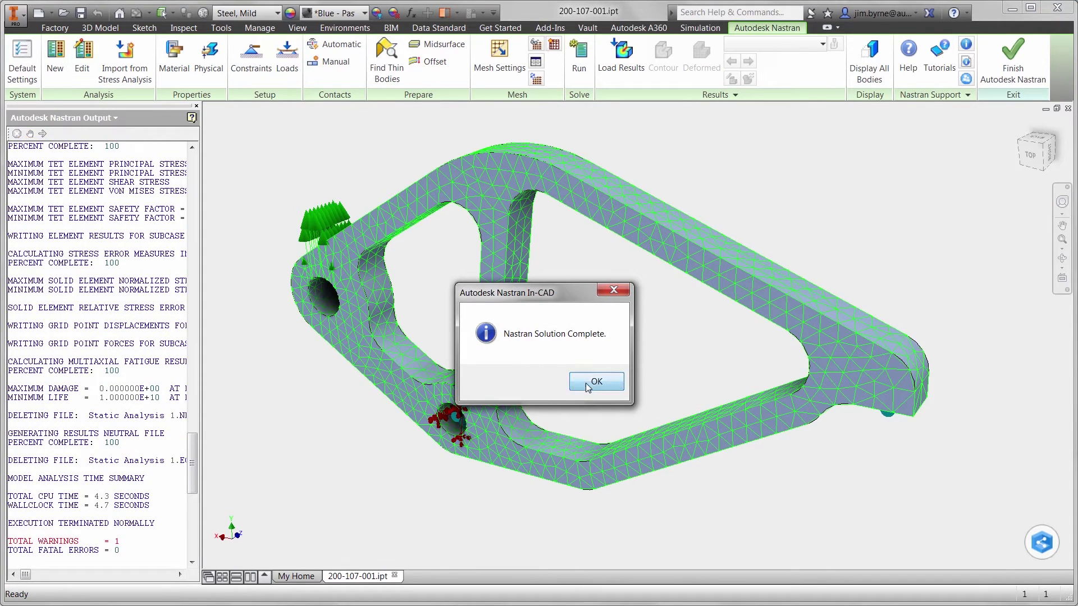
click(587, 383)
Step: Show the von Mises stress results and review the Damage Contour plot's Data Max value
click(103, 404)
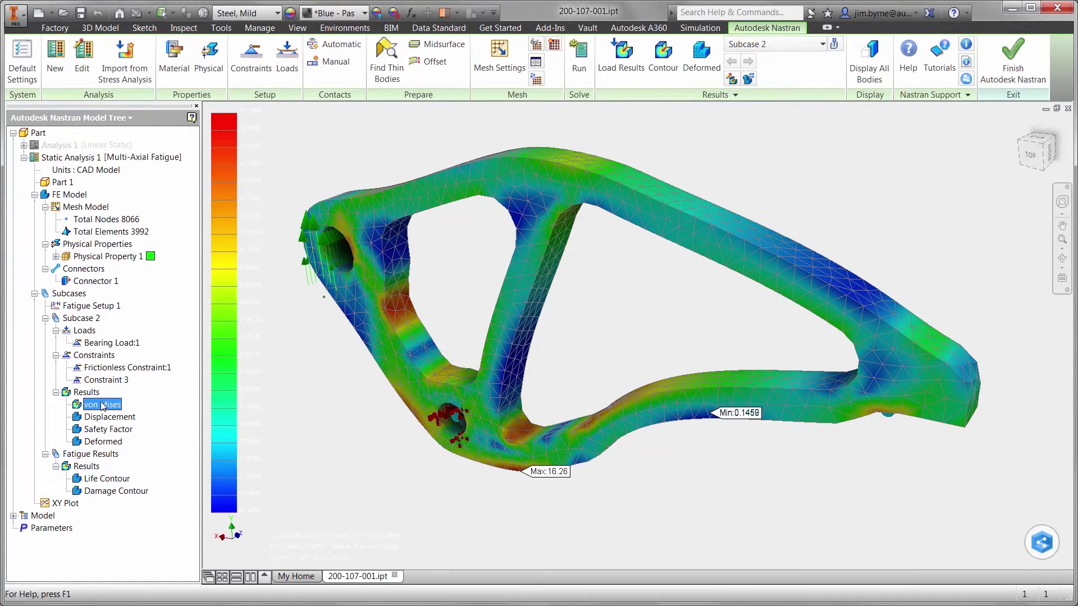
right_click(116, 491)
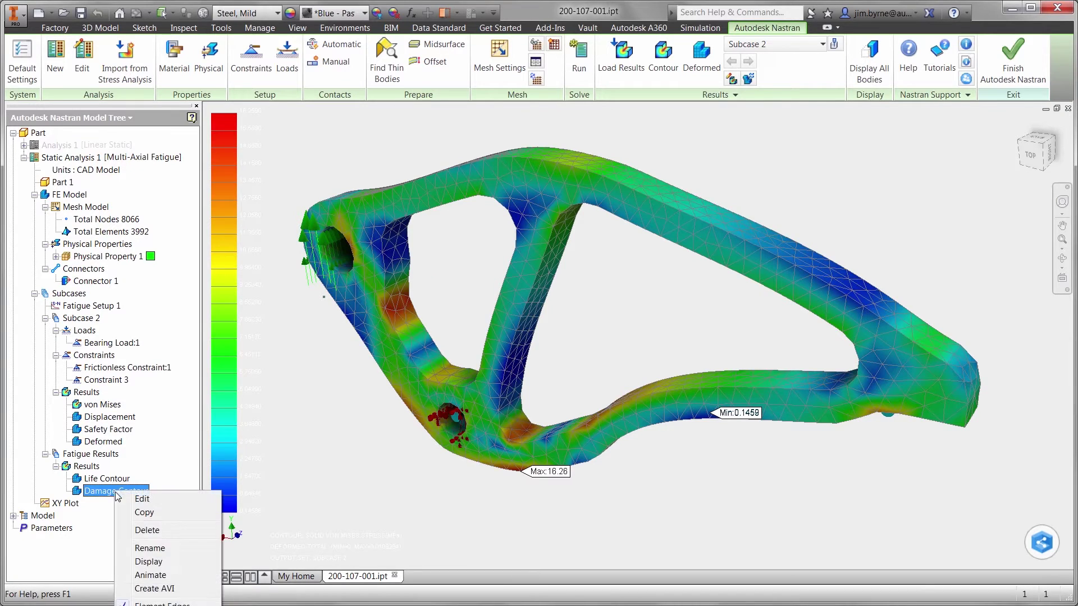
click(126, 499)
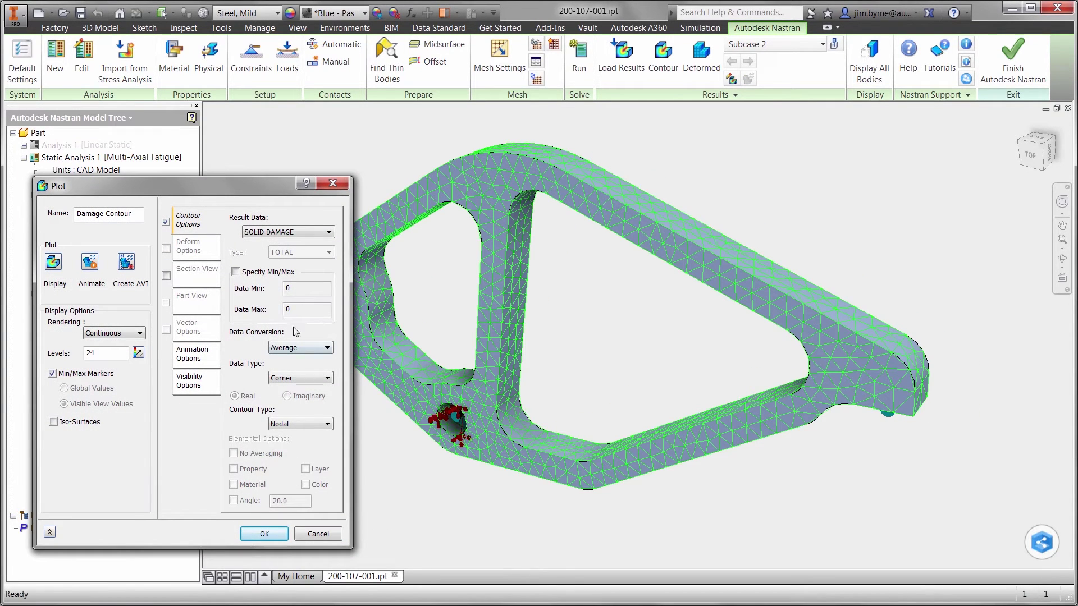
double_click(285, 310)
click(265, 533)
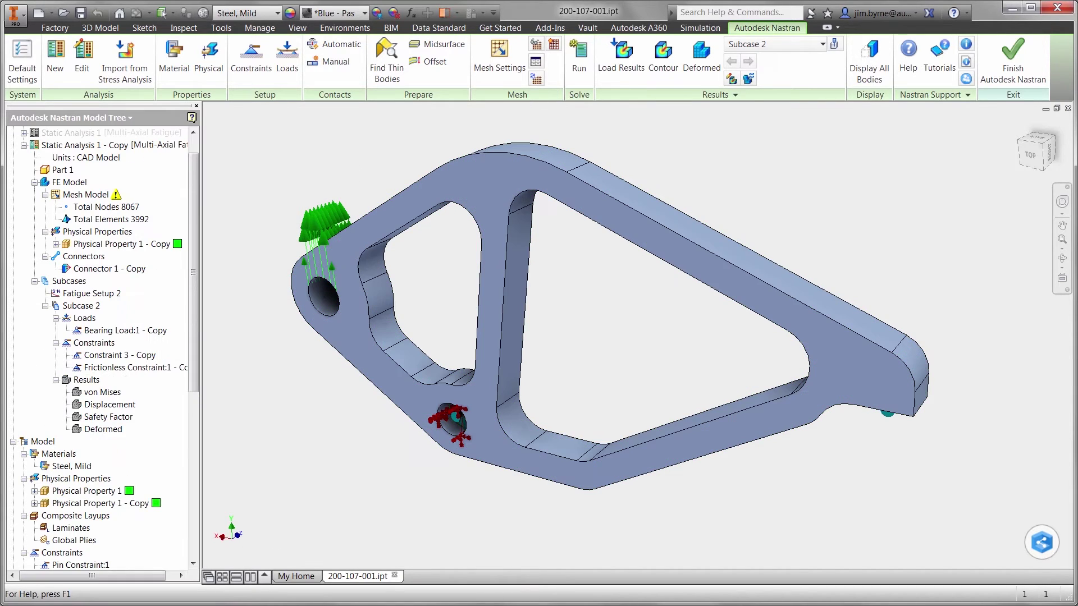
Step: Rename Static Analysis 1 - Copy to 'Nonlinear' and set its type to Nonlinear Static
right_click(55, 145)
click(81, 166)
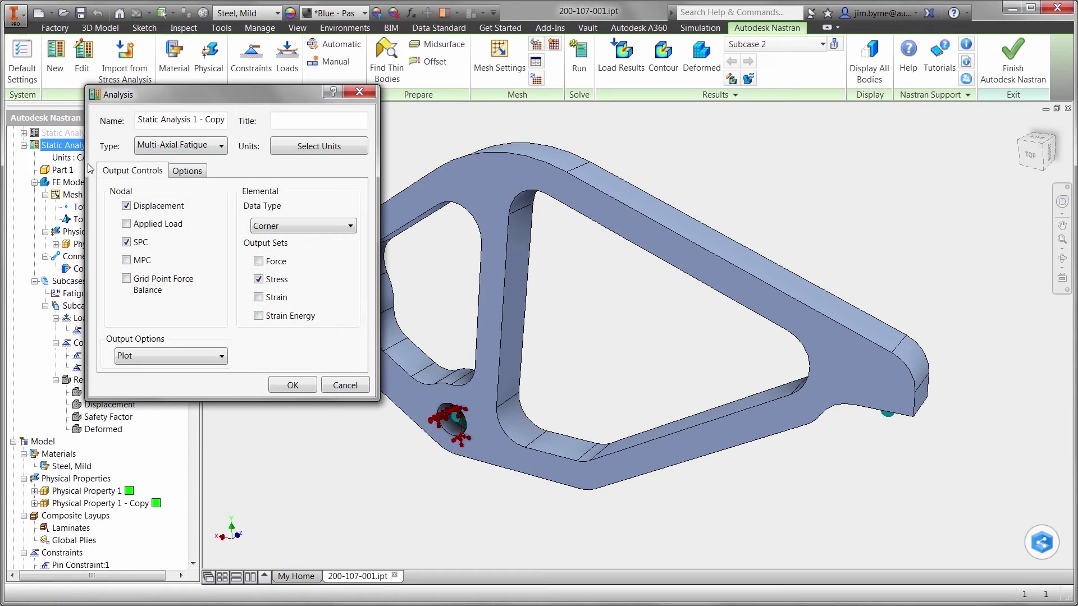
drag(139, 119, 227, 120)
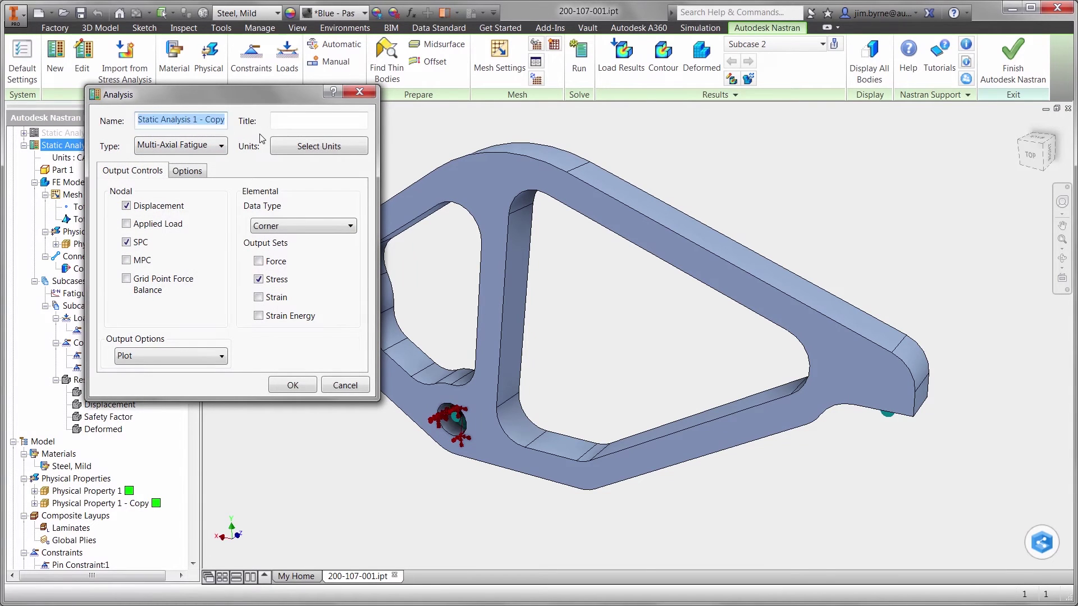
text(Nonl)
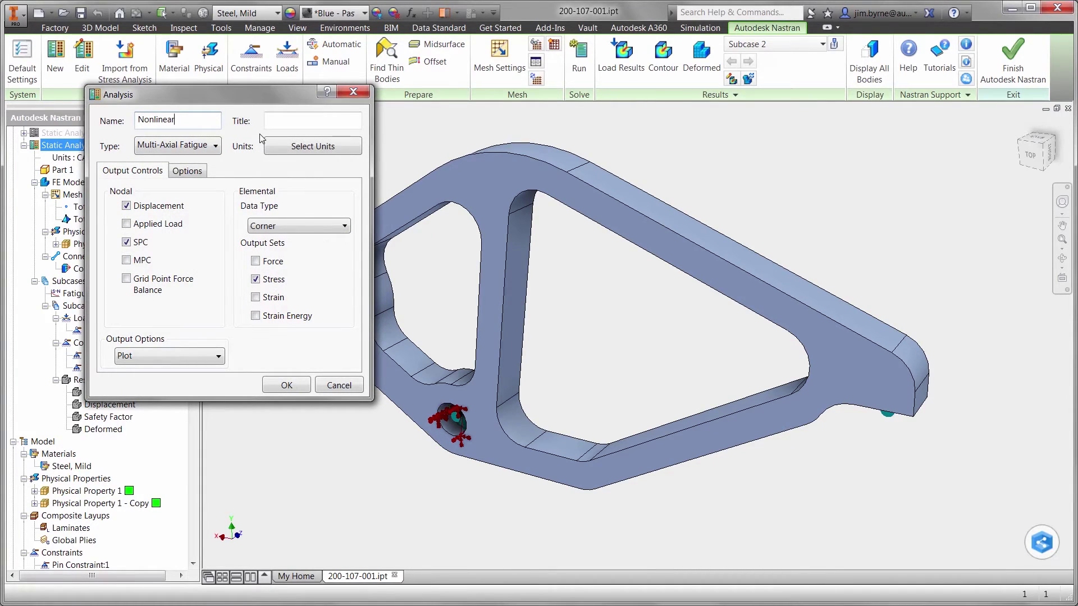
text(inear)
click(215, 145)
click(194, 189)
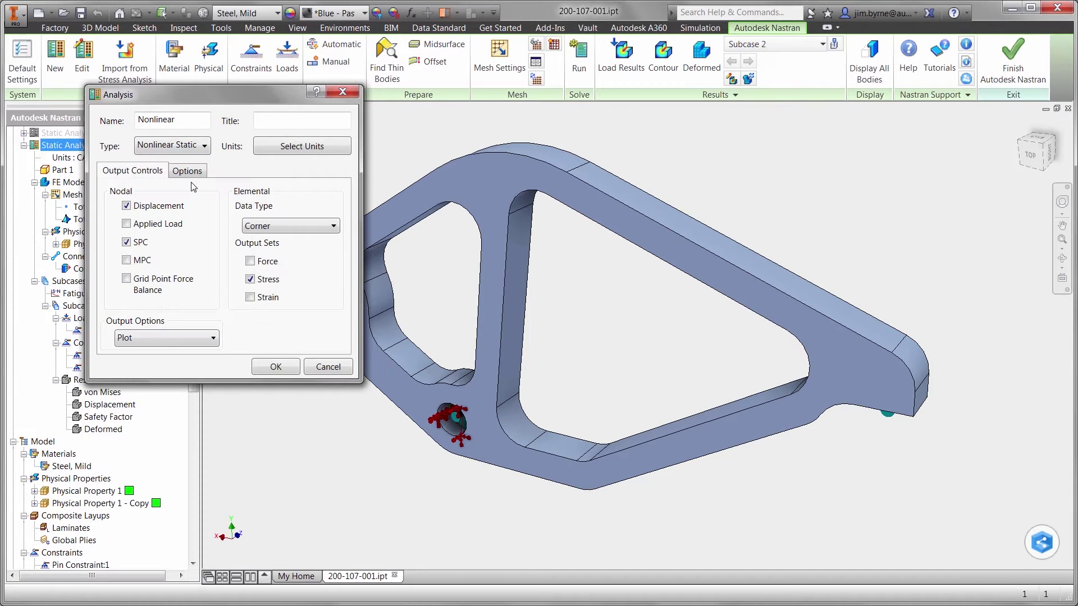
click(265, 368)
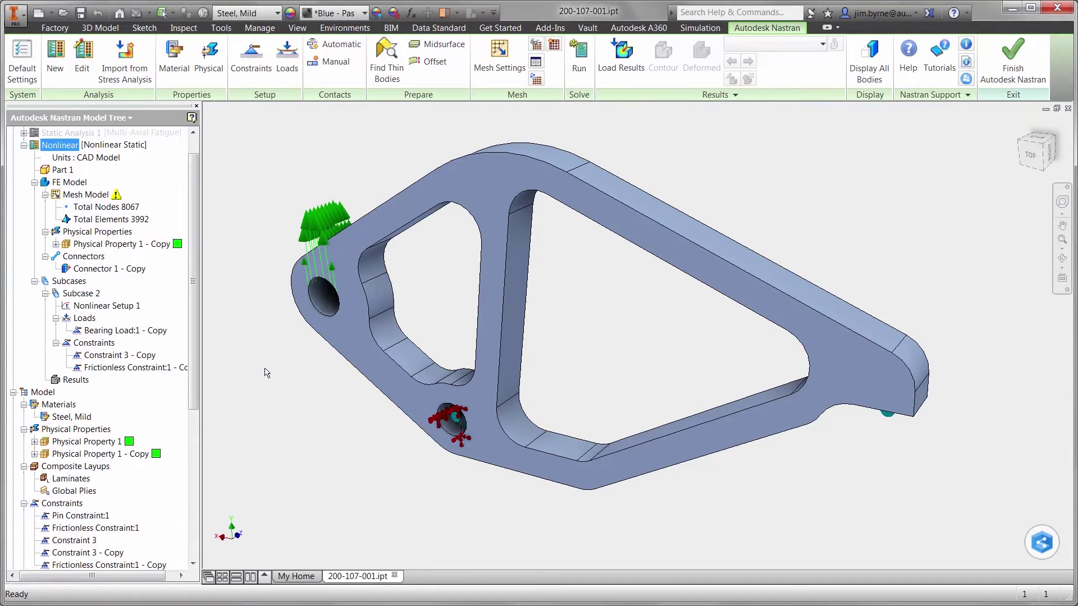
Step: Assign Polyethylene - UHMW from the Autodesk Material Library to the copied physical property
right_click(134, 243)
click(151, 249)
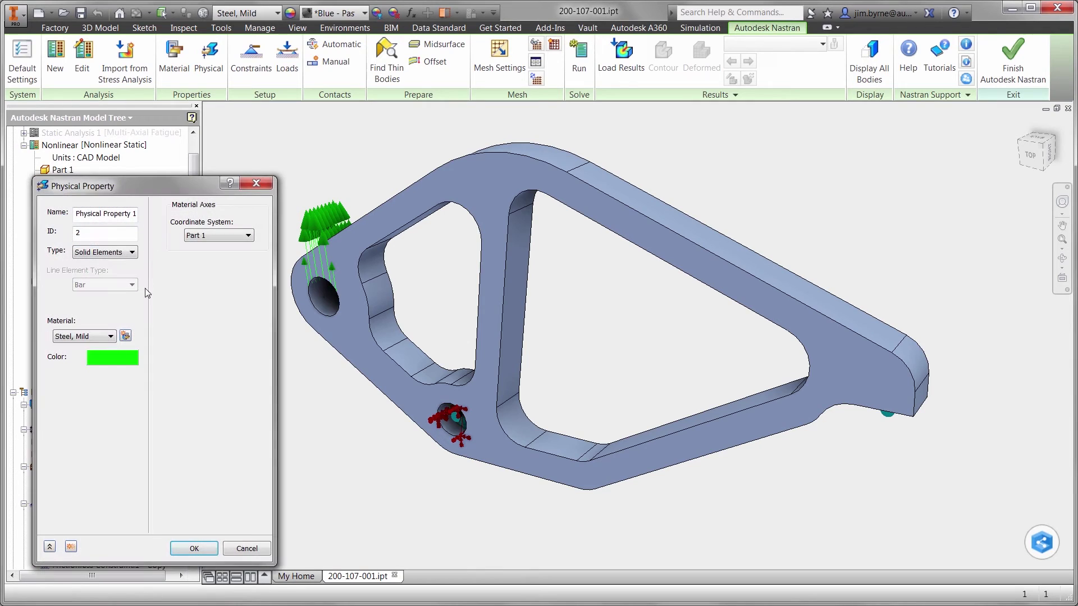
click(128, 336)
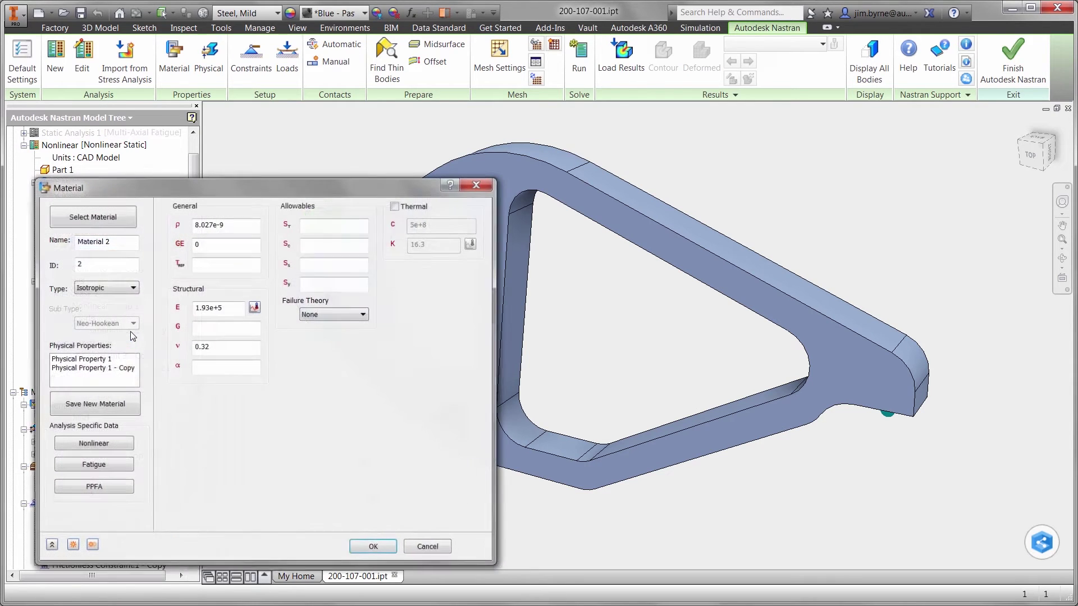
click(128, 220)
click(542, 178)
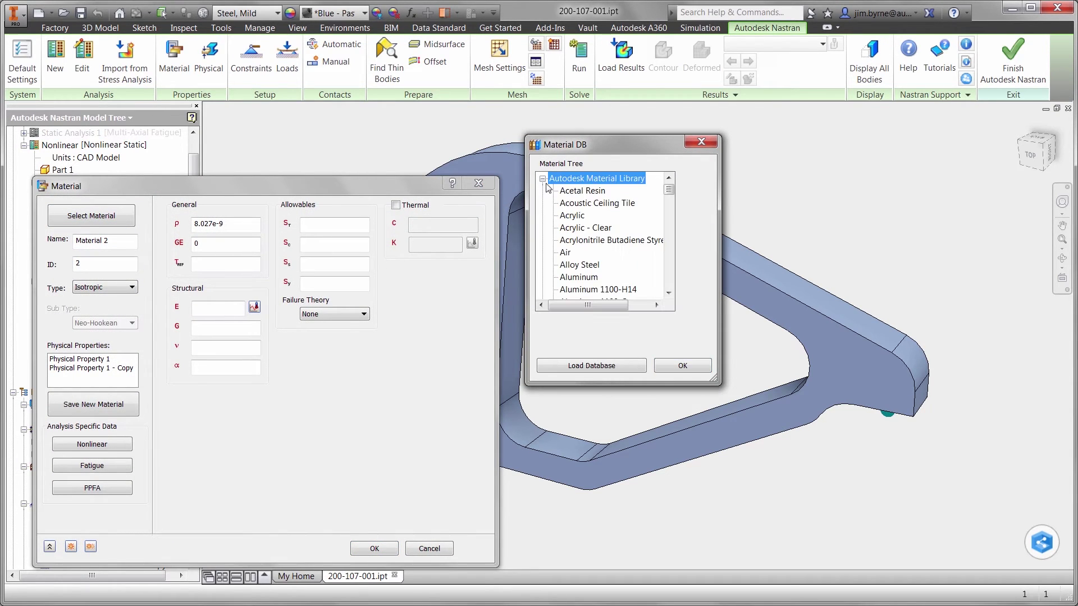
click(566, 204)
text(po)
scroll(605, 241, down, 5)
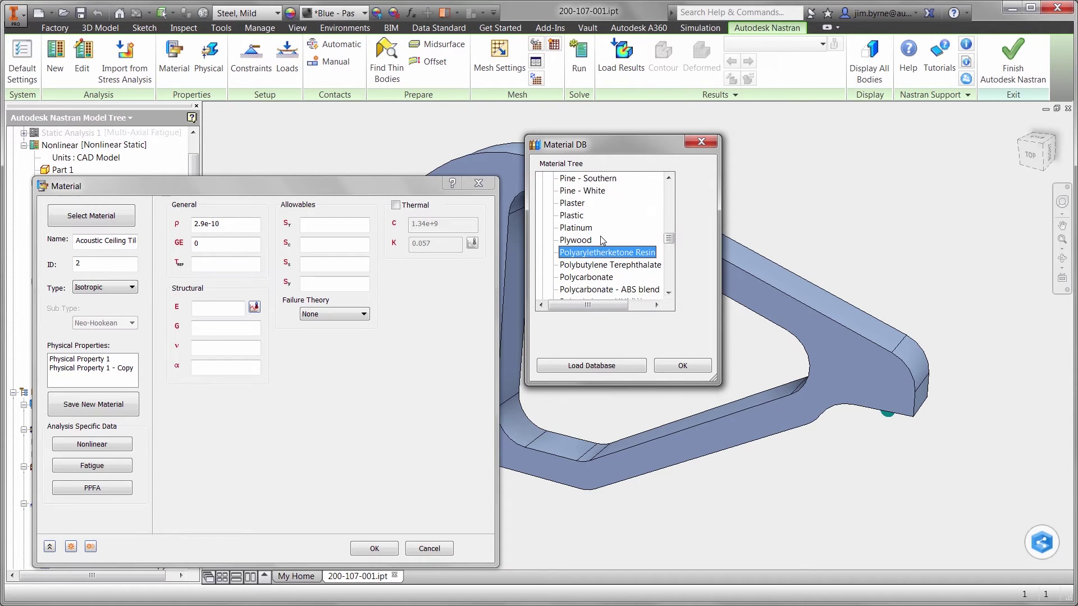
click(591, 277)
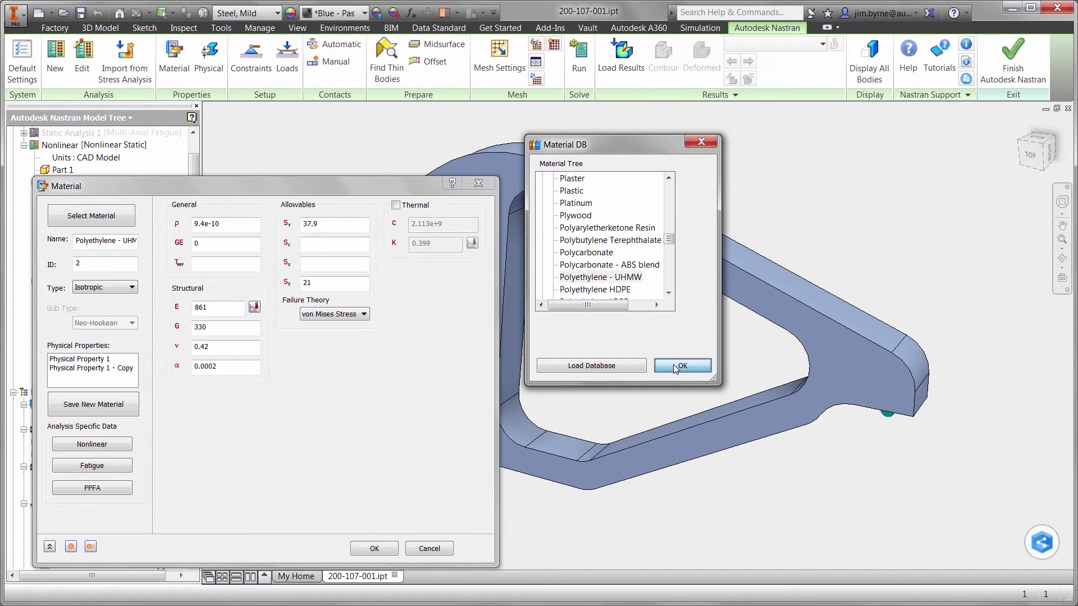
click(673, 365)
click(388, 549)
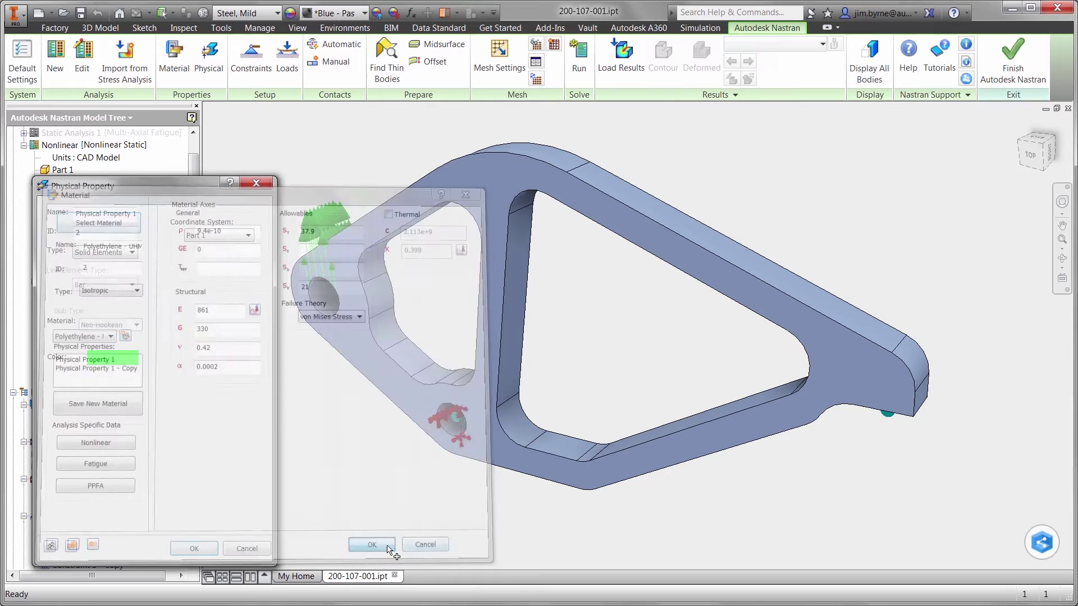
click(211, 553)
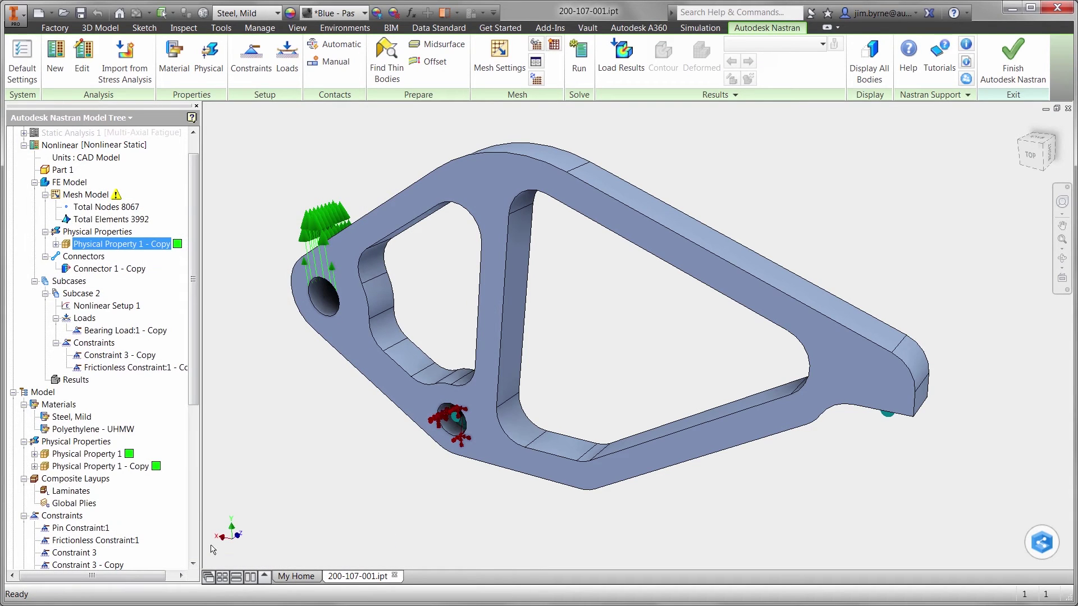
Step: Set Nonlinear Setup 1 to 30 increments with intermediate output turned on
right_click(120, 311)
click(142, 315)
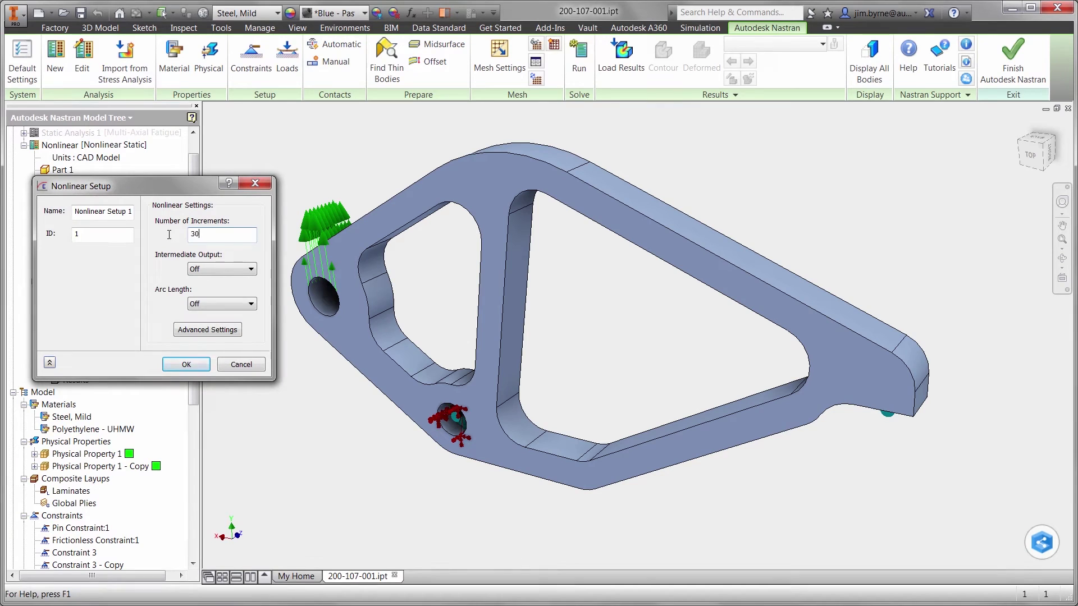
click(197, 269)
click(196, 277)
click(186, 365)
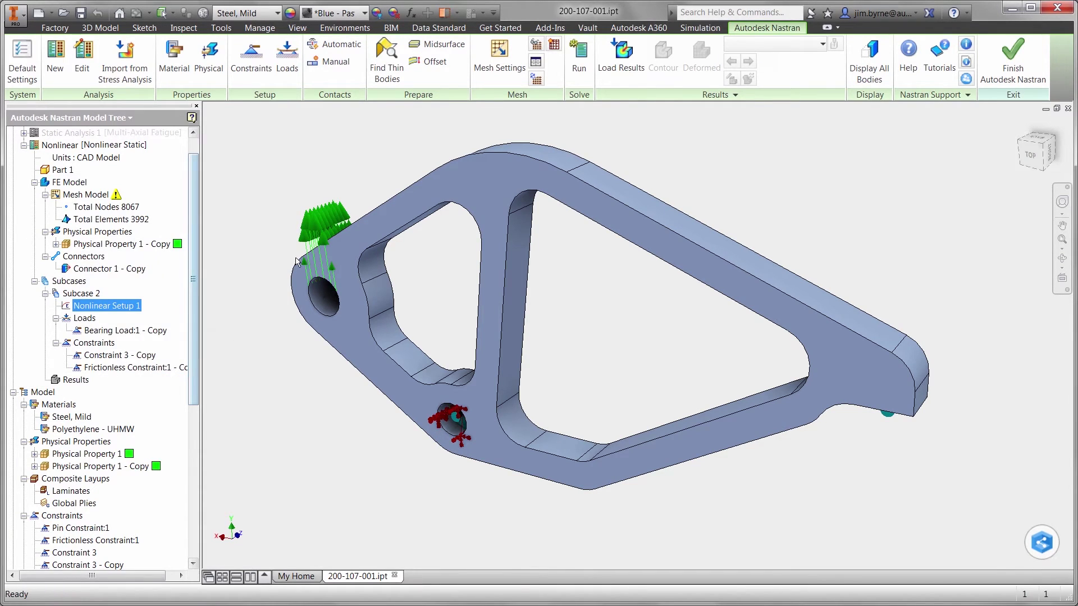
Step: Raise the copied bearing load's Fy to 2000 N
right_click(315, 231)
click(297, 348)
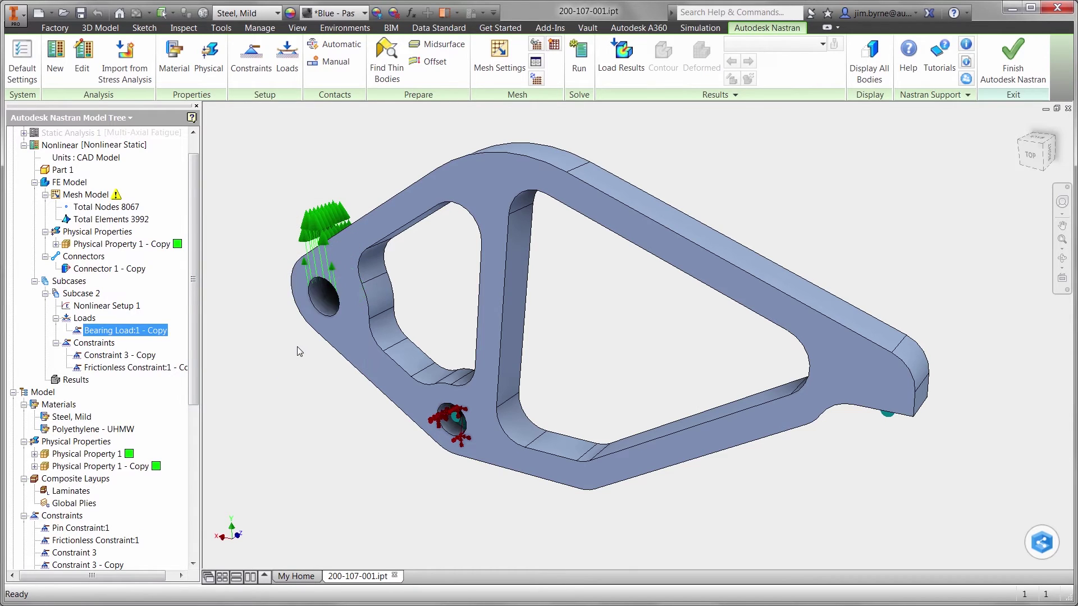
drag(204, 340, 197, 342)
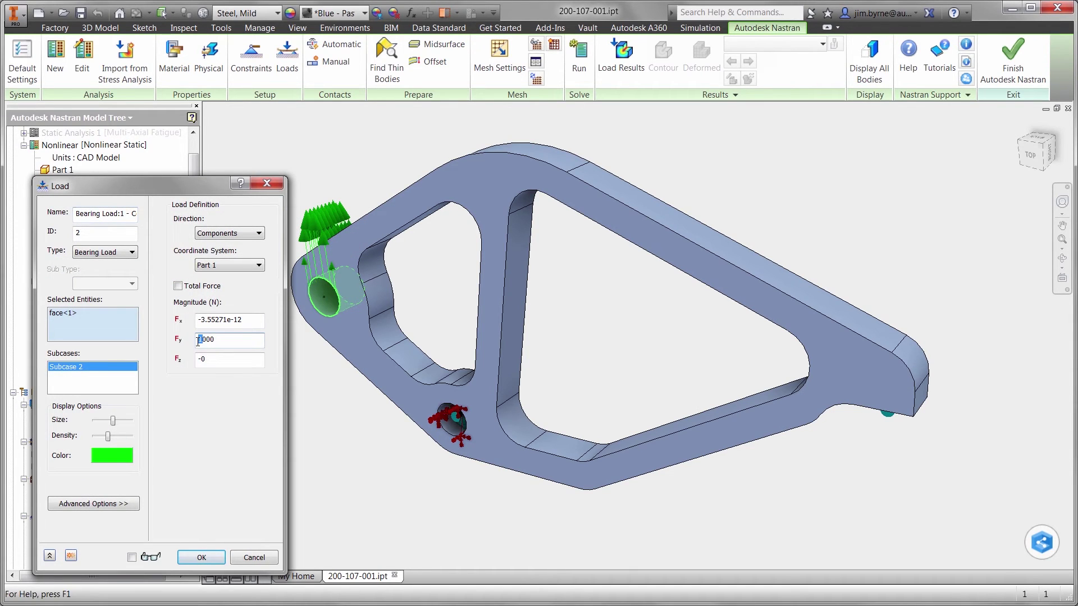
text(2)
click(201, 558)
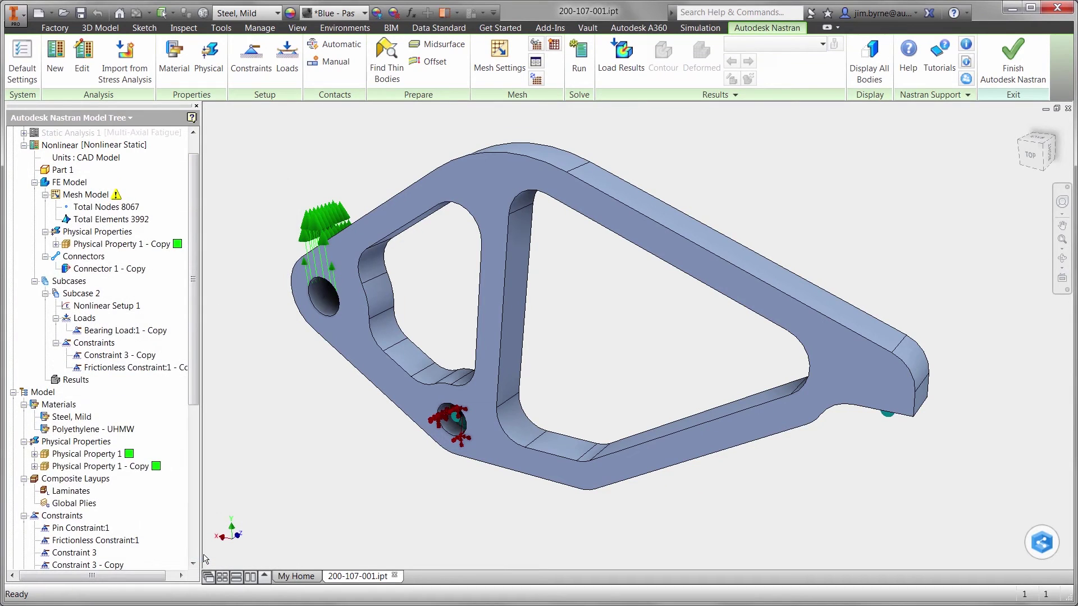
Step: Regenerate the bracket mesh and start the nonlinear analysis solve
right_click(274, 380)
click(269, 345)
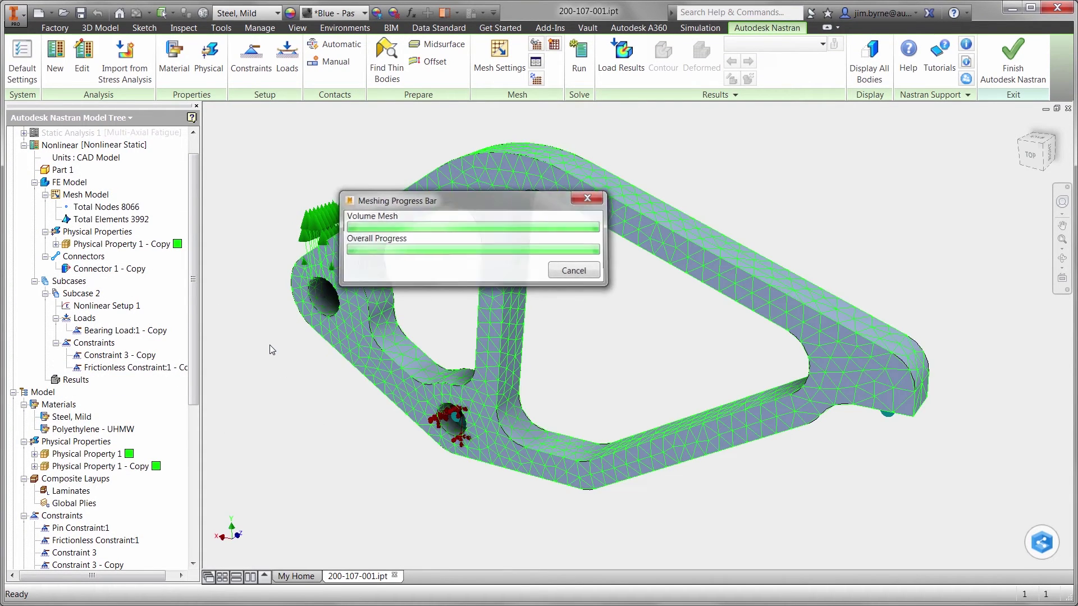
right_click(269, 344)
click(316, 344)
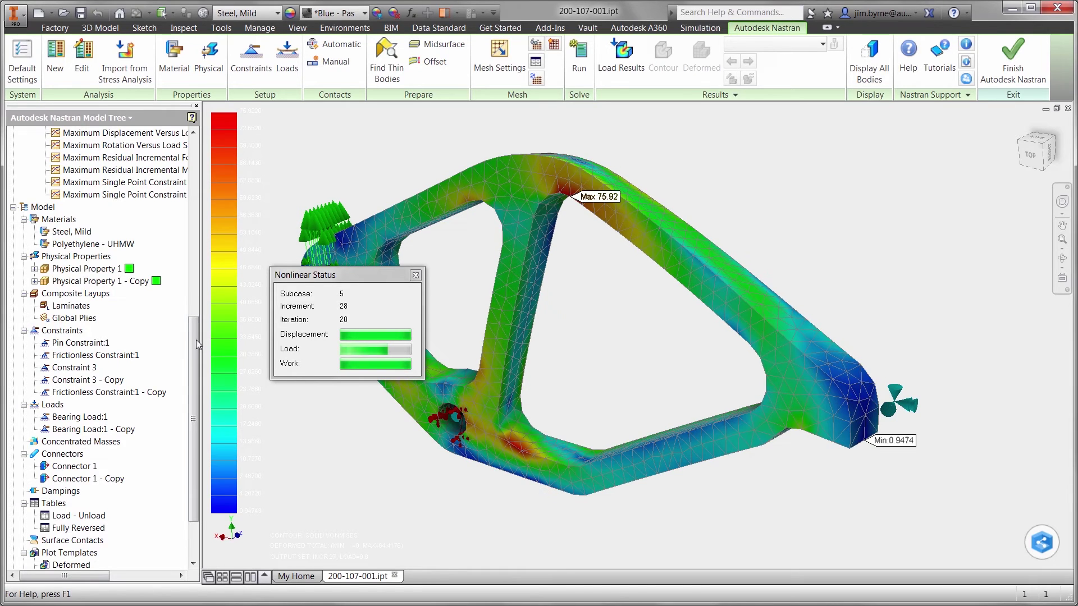
Step: Review the Maximum Displacement Versus Load Scale Factor XY plot, then dismiss the solution-complete message
click(167, 270)
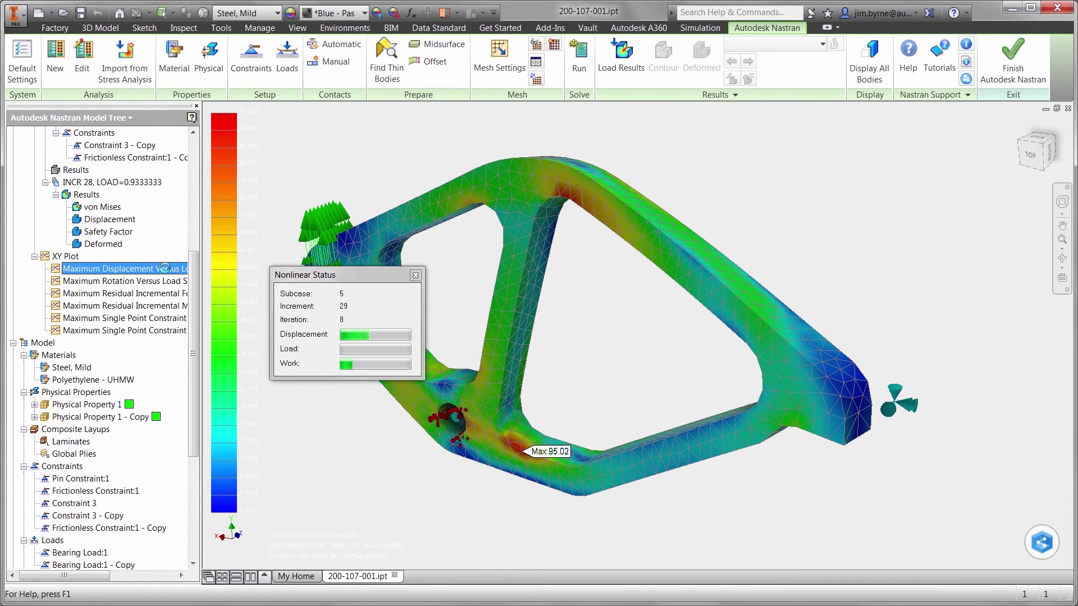
drag(201, 114, 338, 152)
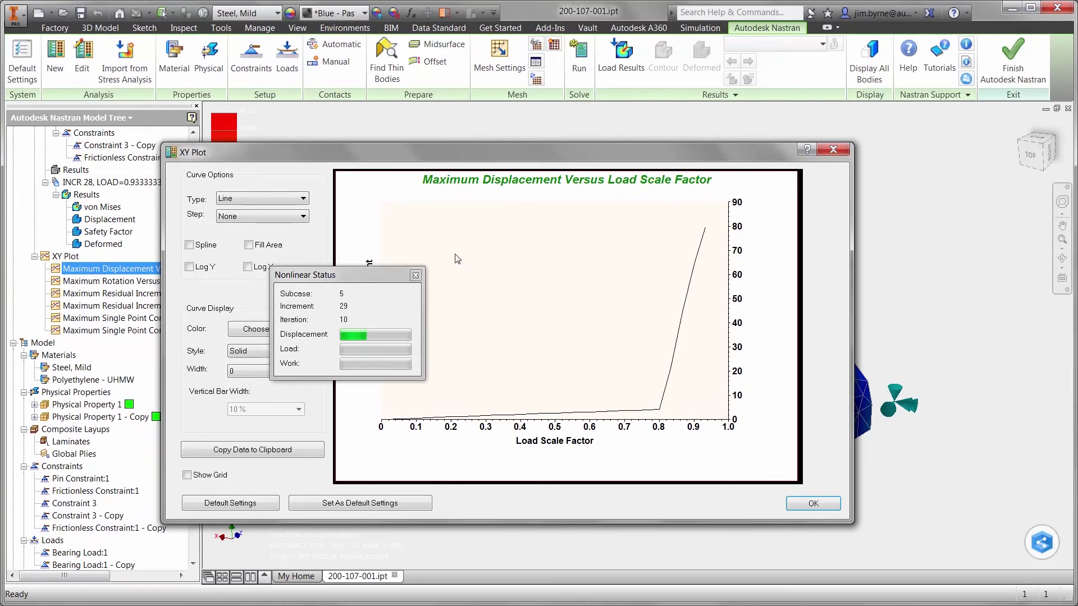
mouse_move(660, 413)
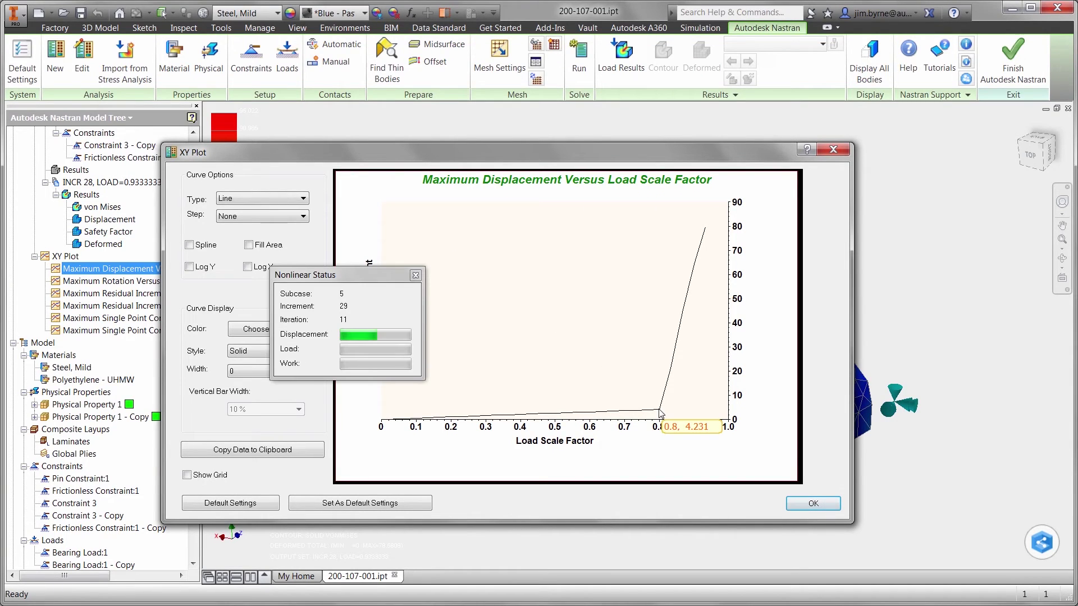
click(813, 504)
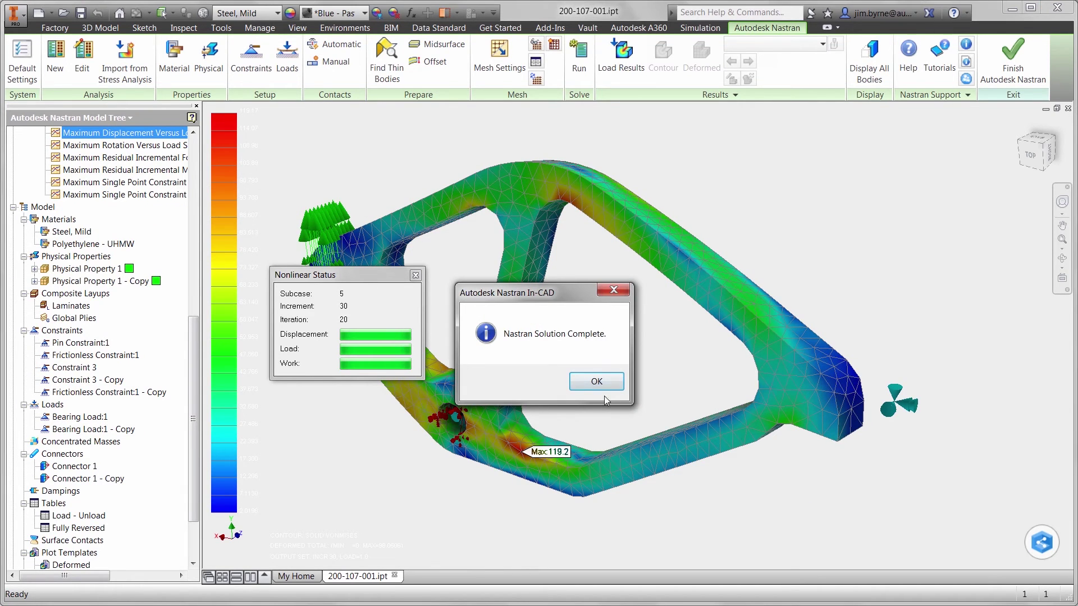
click(594, 383)
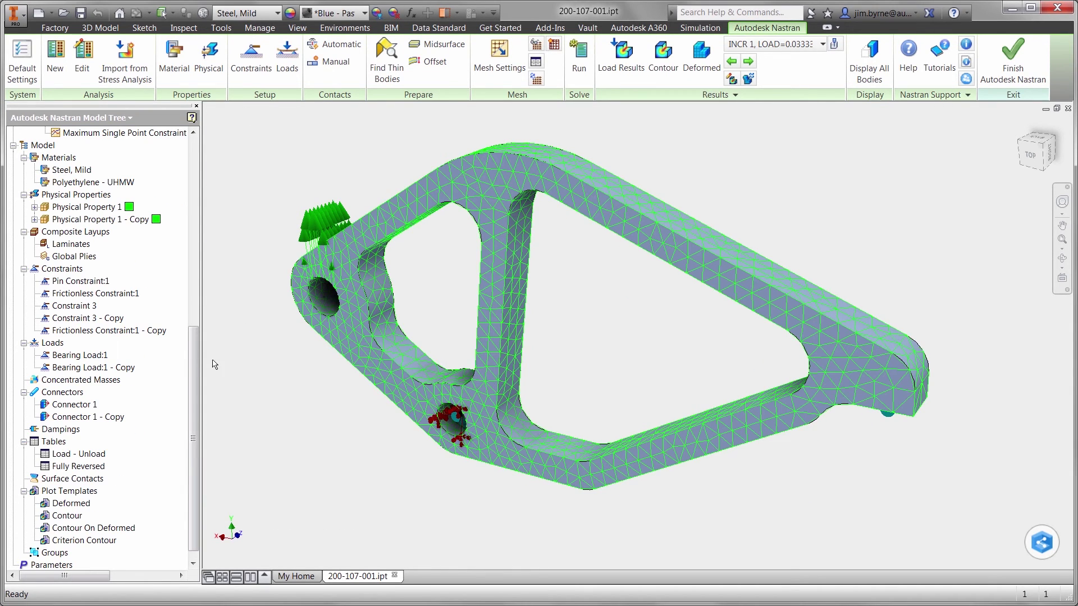
drag(197, 357, 197, 247)
Step: Set the multiset animation to end at INCR 30 showing solid von Mises stress
right_click(73, 258)
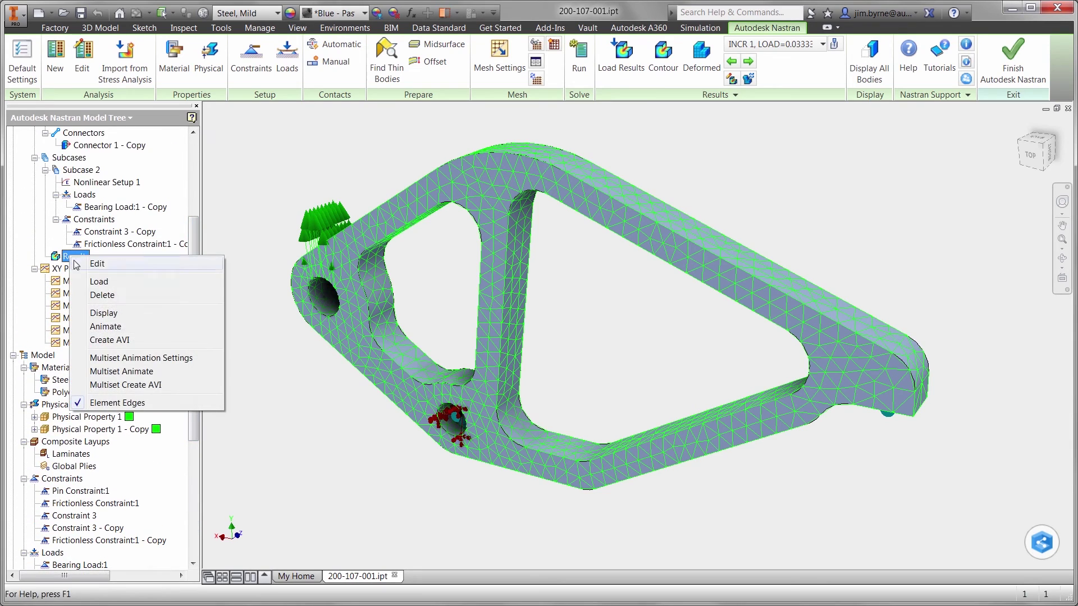
click(140, 358)
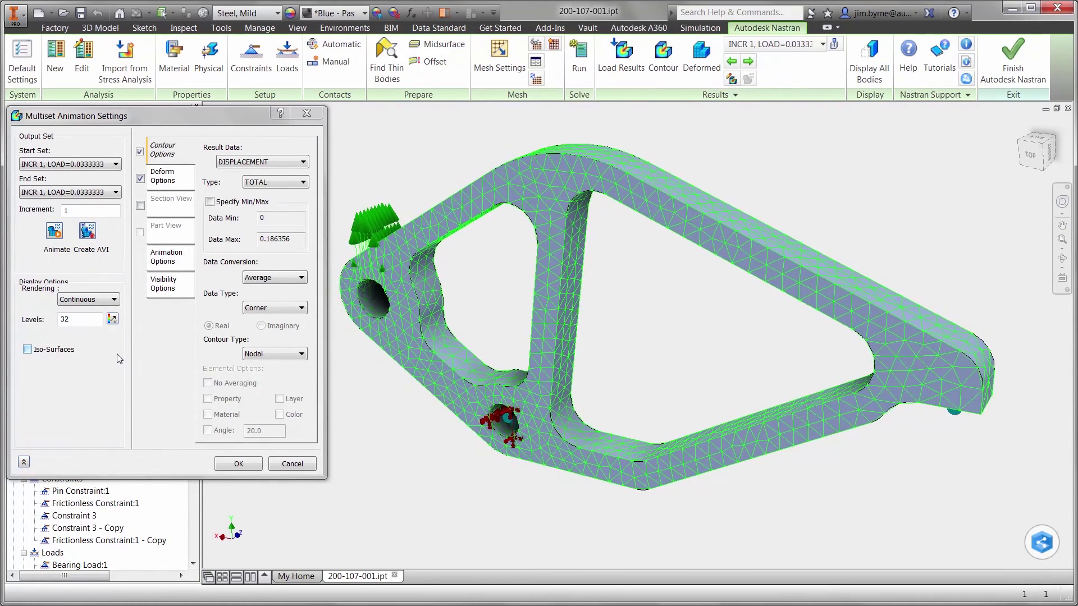
click(116, 192)
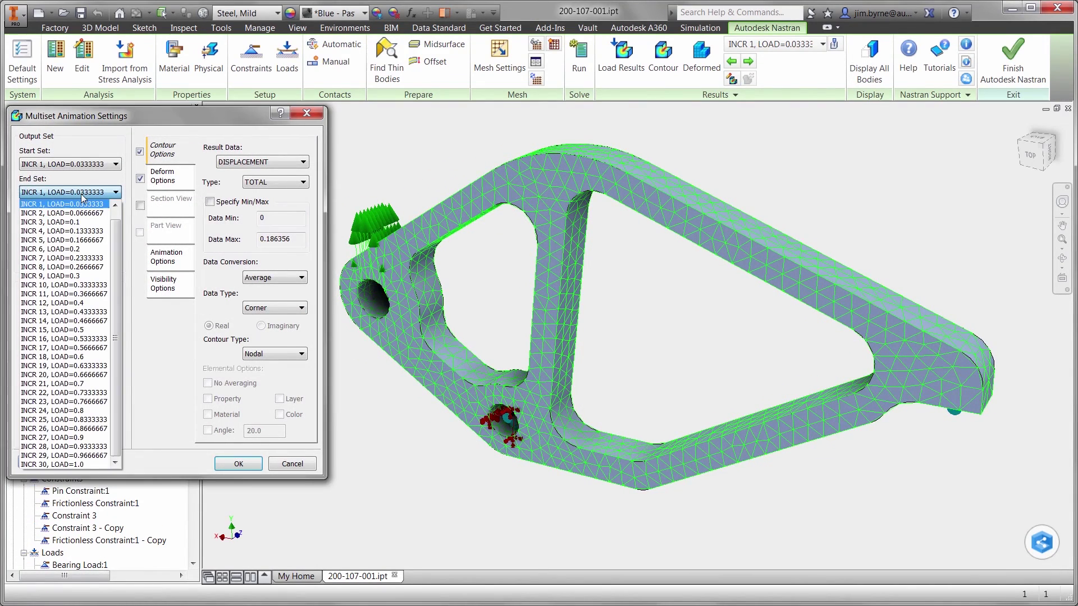
click(64, 464)
click(247, 162)
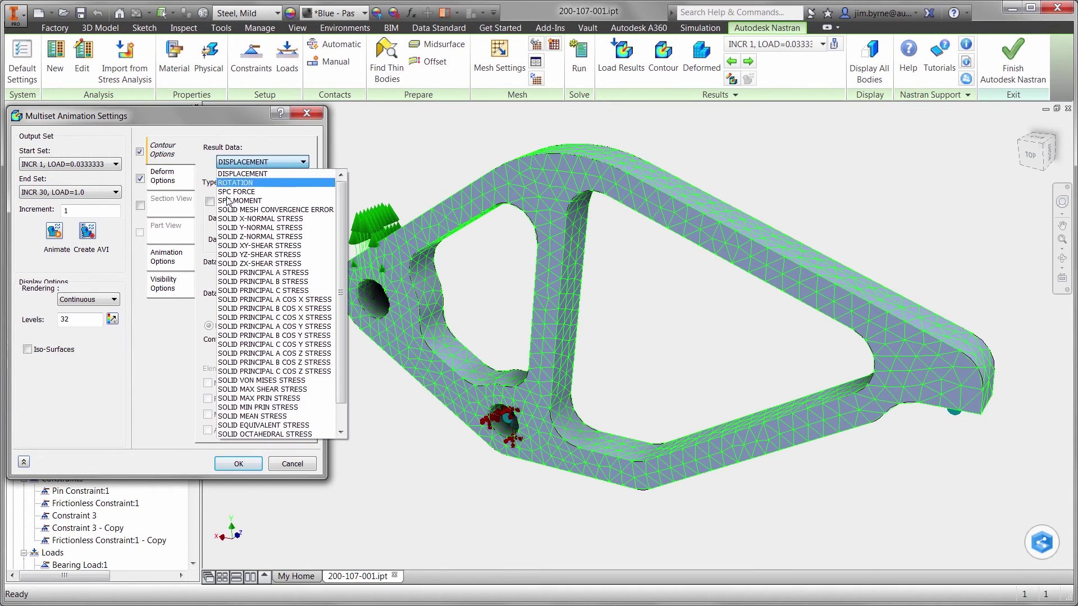
click(222, 380)
Step: Fix the contour maximum at 50, use actual-scale deformation, then play and stop the animation
click(210, 202)
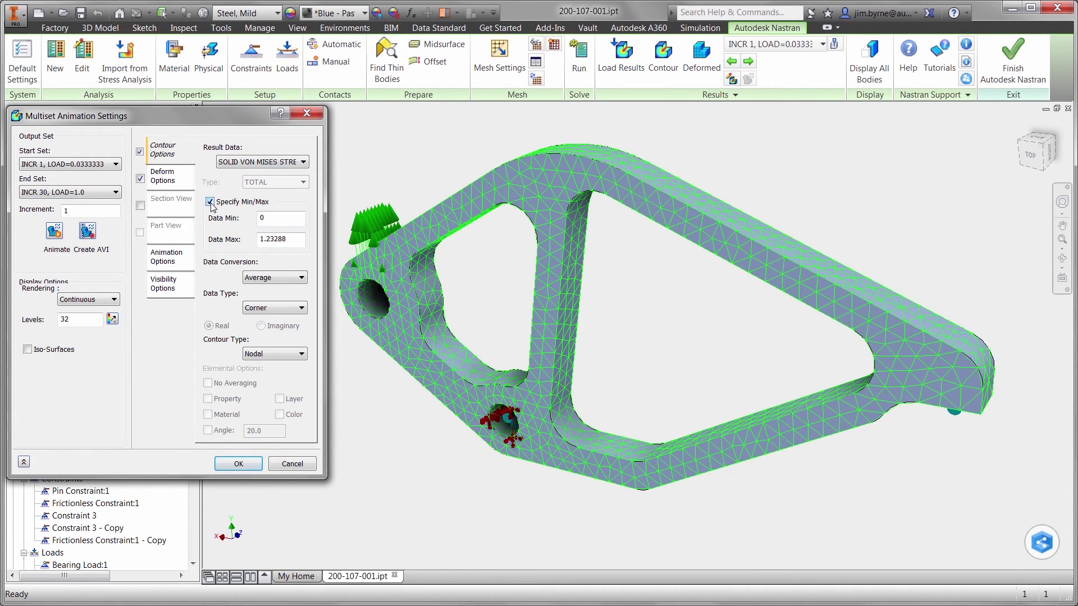
double_click(273, 240)
text(50)
click(162, 176)
click(271, 216)
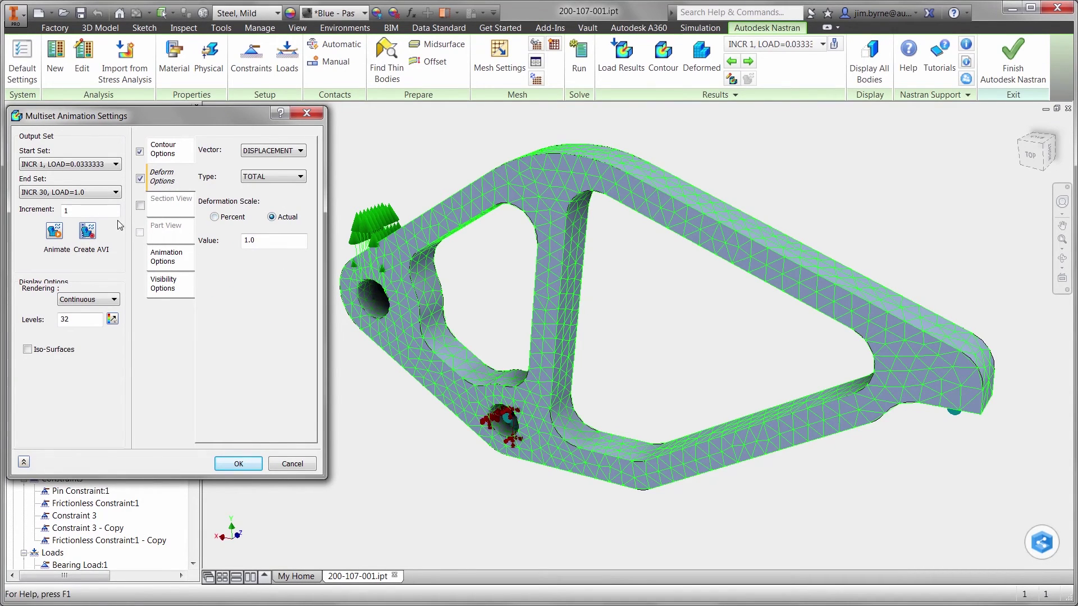
click(56, 231)
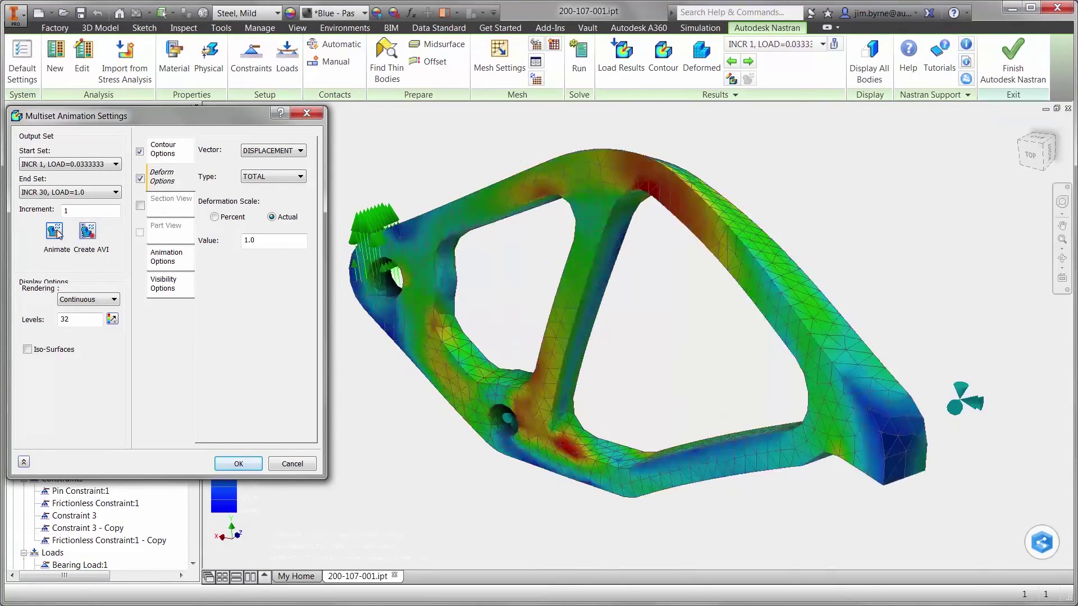
click(55, 231)
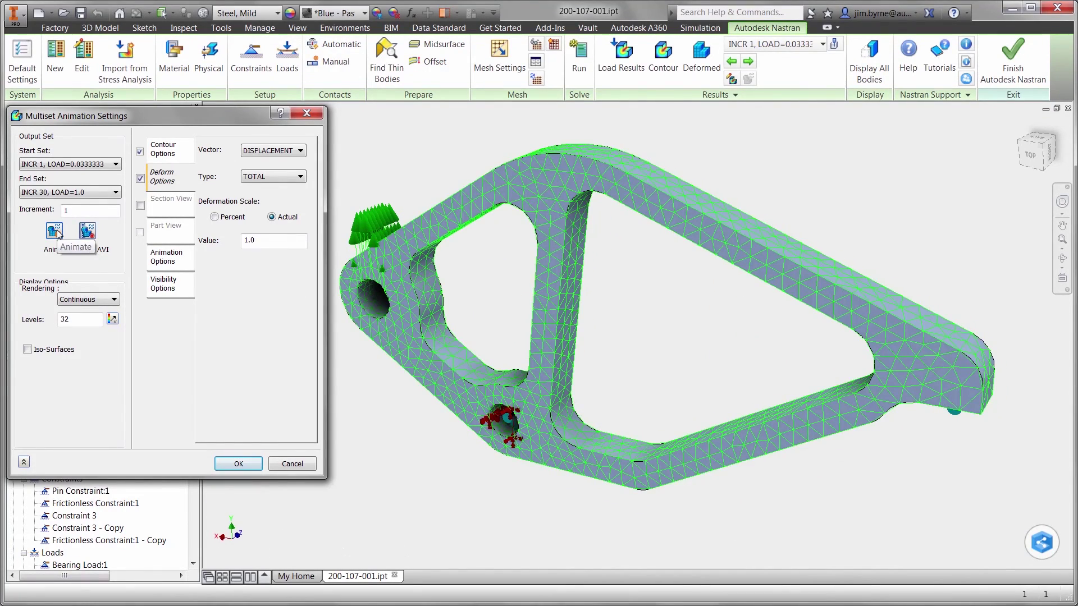
Step: Check 200-107-001.ipt into Vault with the comment 'The clamp passed stress and fatigue studies using mild steel.'
click(226, 464)
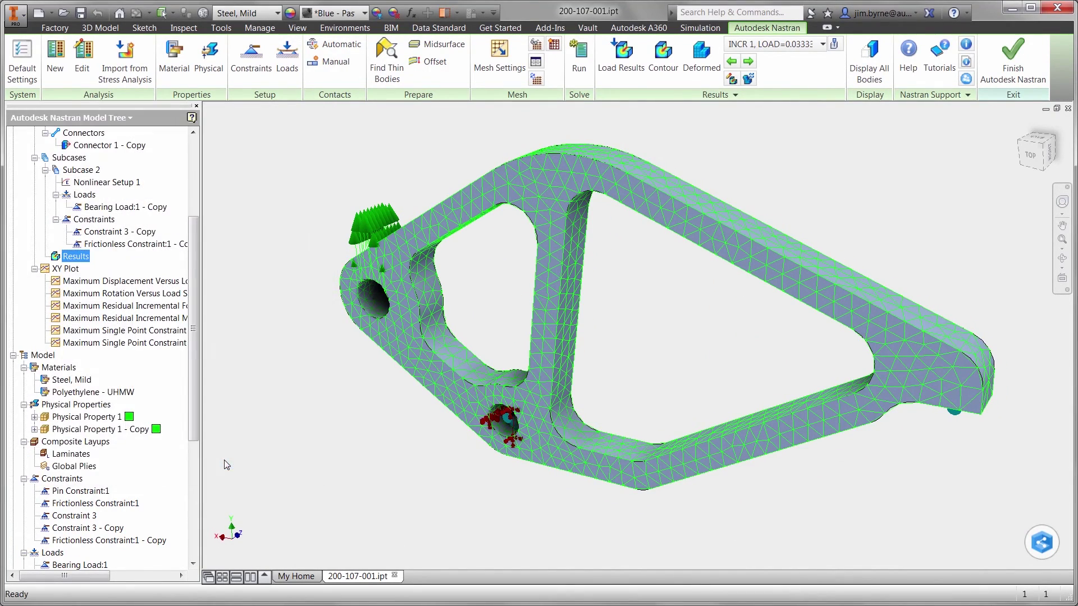
click(84, 118)
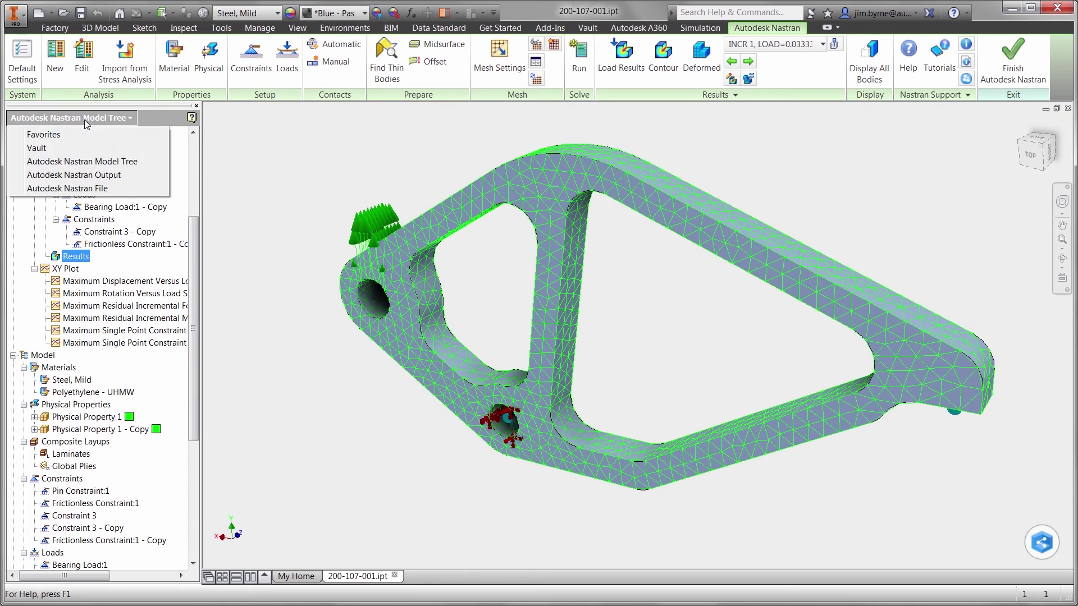
click(56, 149)
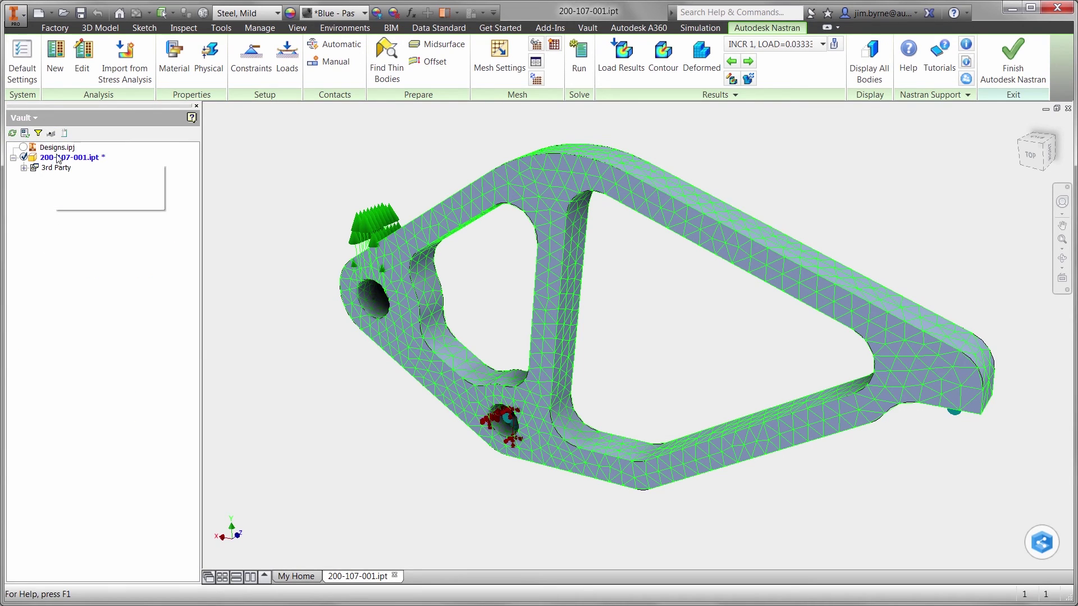
right_click(63, 158)
click(97, 217)
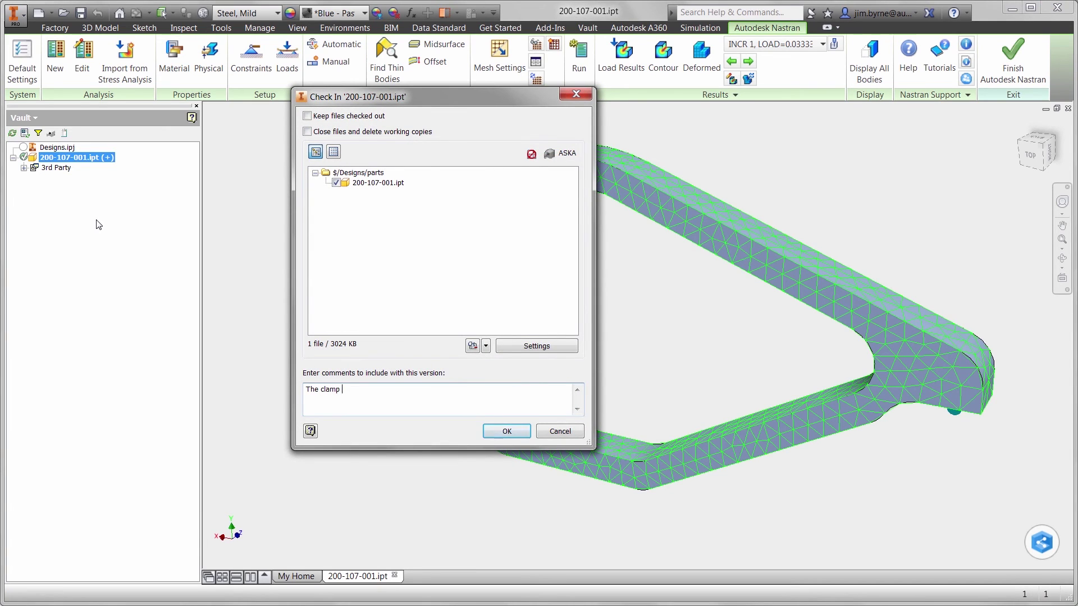
text(The clamp passed stress and fatigue studies using mild steel.)
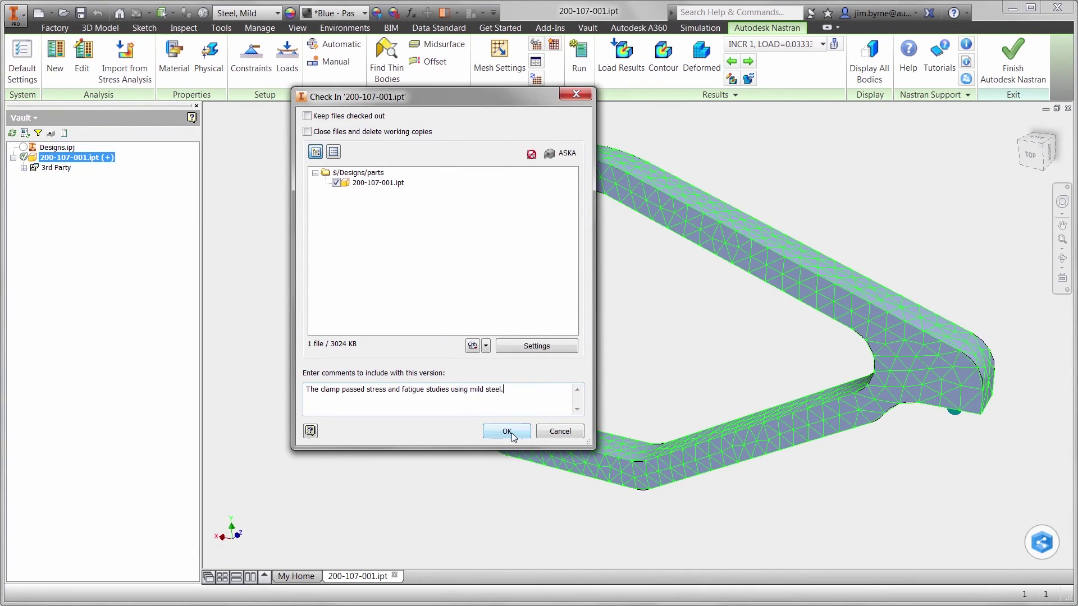
click(511, 433)
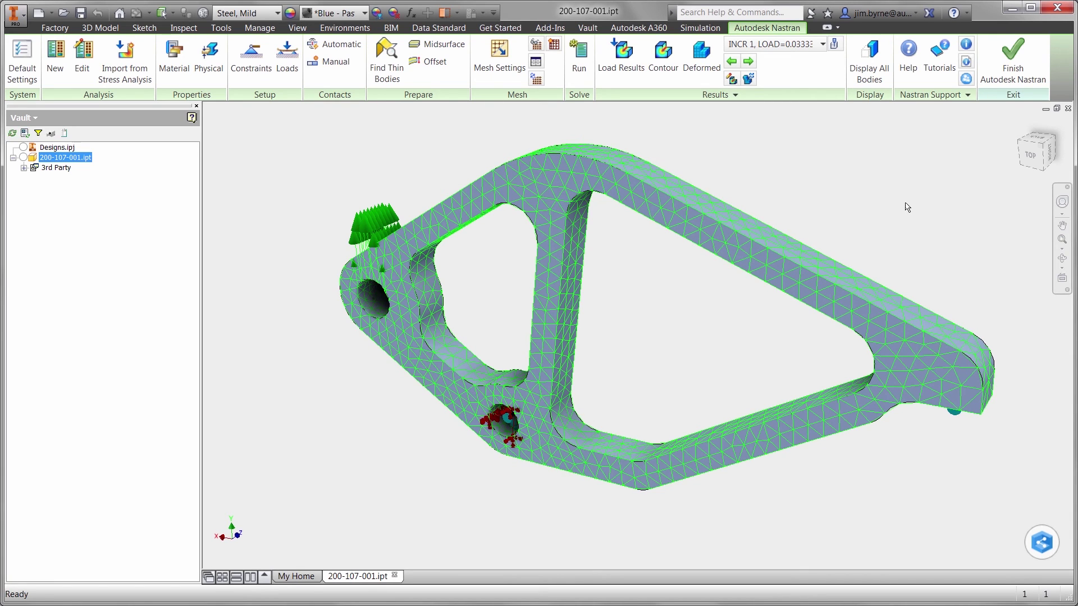
Step: Exit Autodesk Nastran In-CAD and return to the plain solid bracket part model
click(993, 79)
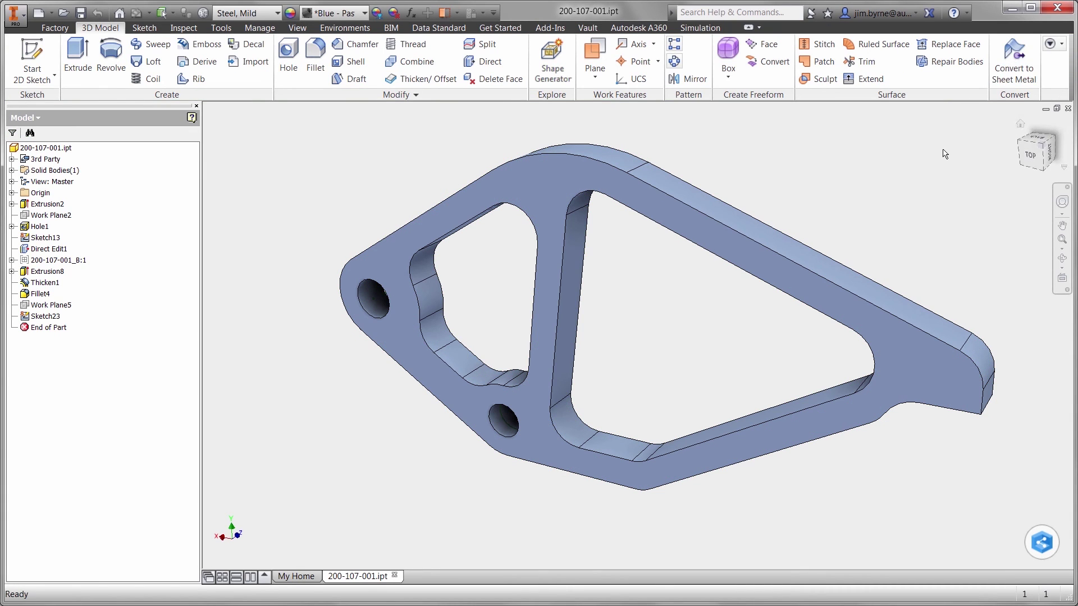